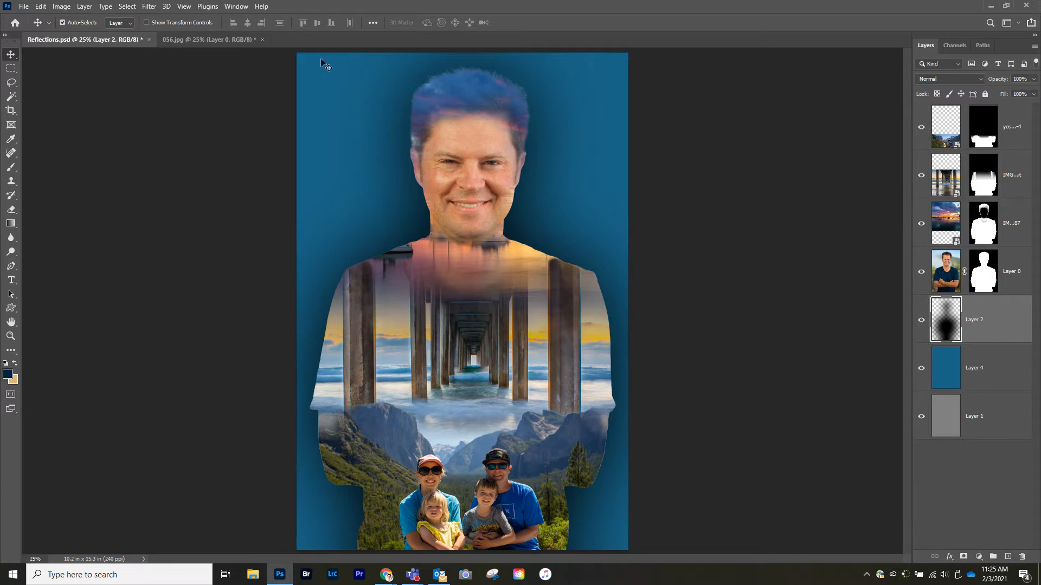
Step: Switch to the 056.jpg document, select the subject, and mask the portrait layer with that selection
left_click(192, 41)
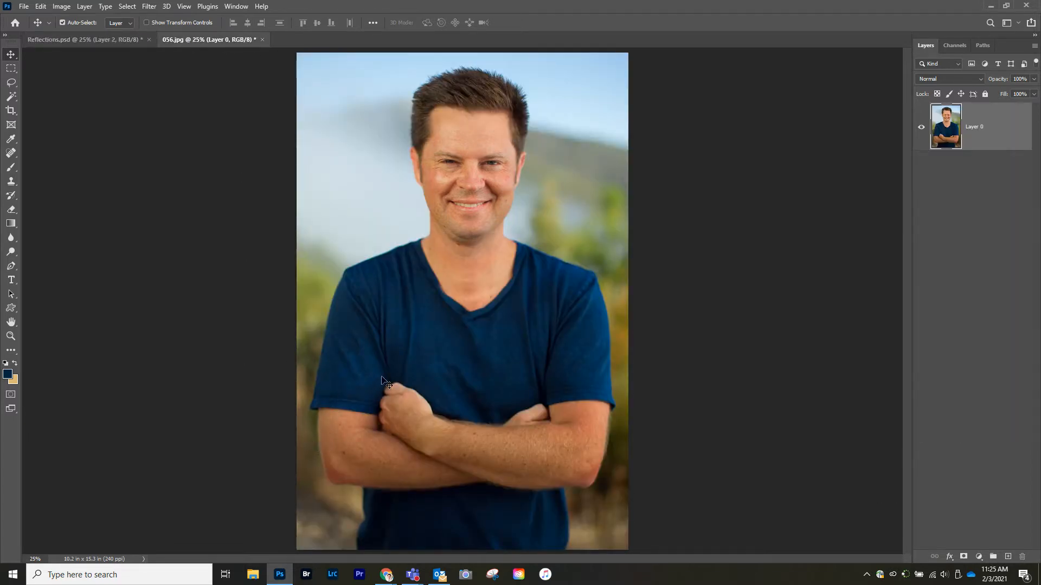
left_click(127, 7)
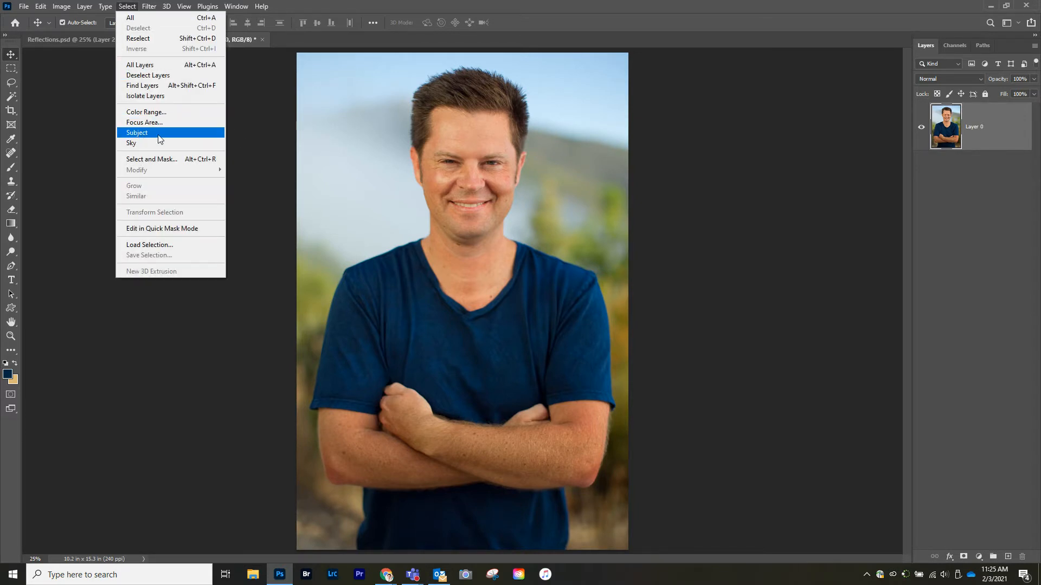
left_click(136, 135)
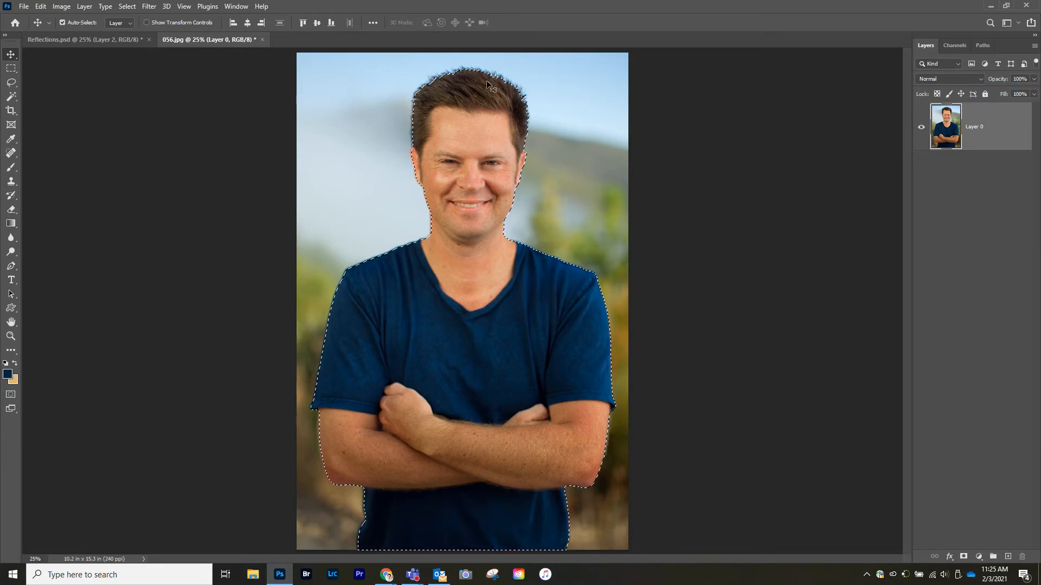
left_click(963, 556)
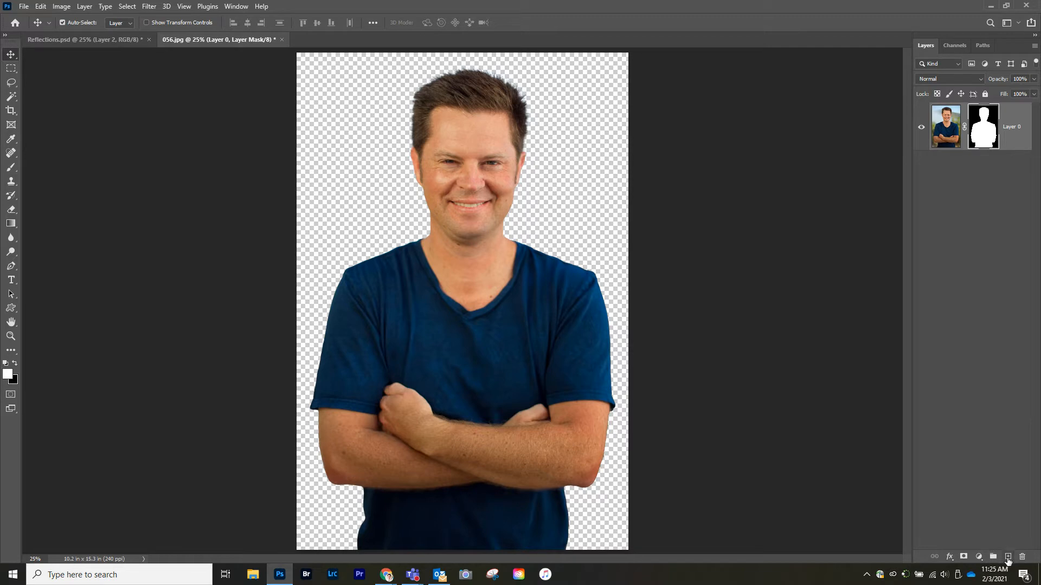
Step: Create a new empty layer and move it beneath the masked portrait layer
left_click(1006, 559)
left_click_drag(994, 124, 971, 206)
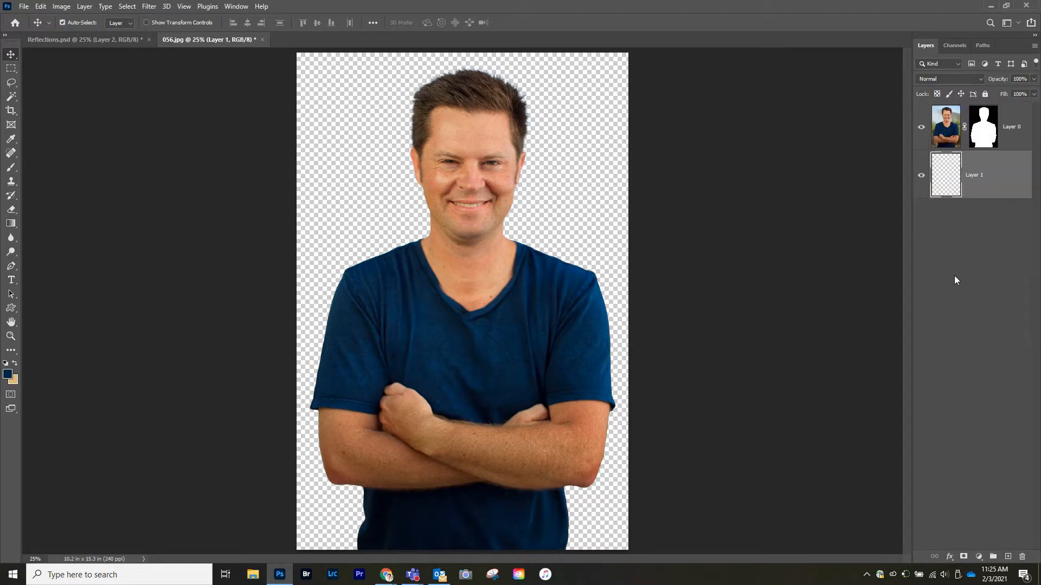
Step: Fill the new layer with a dark blue sampled from the shirt, set to #24487a
left_click(41, 7)
left_click(75, 177)
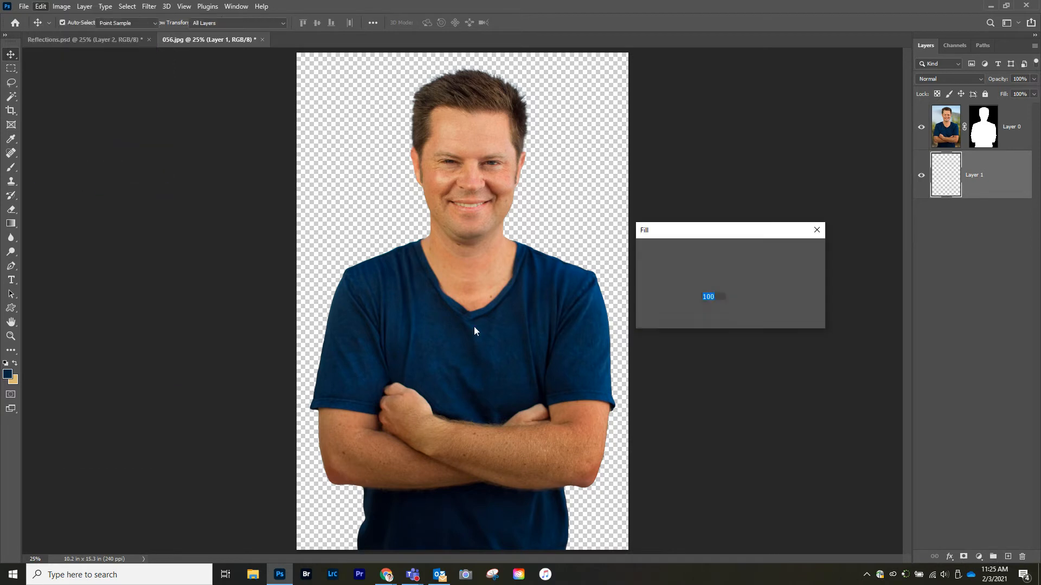
left_click(740, 250)
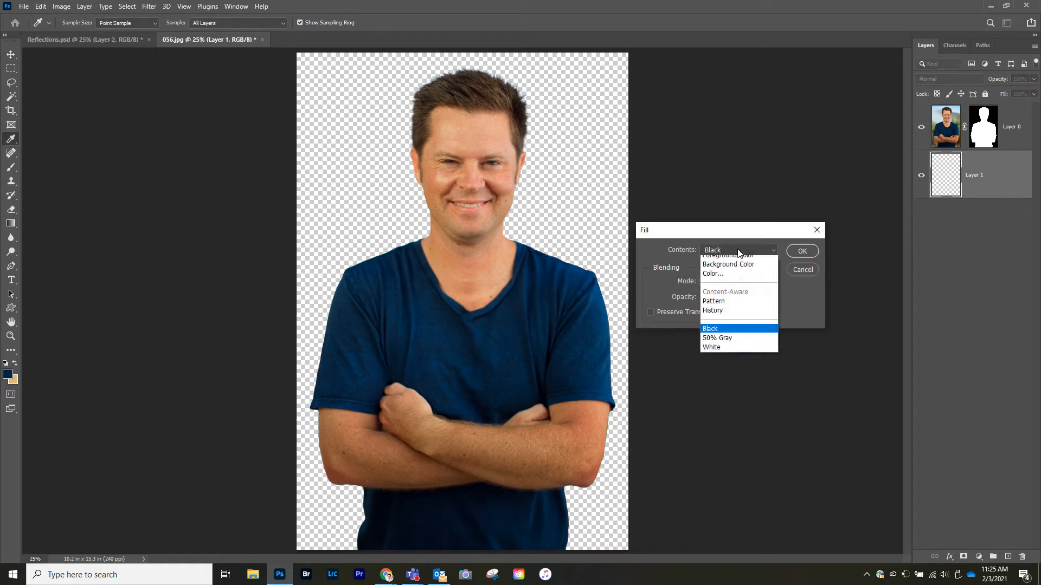
left_click(715, 280)
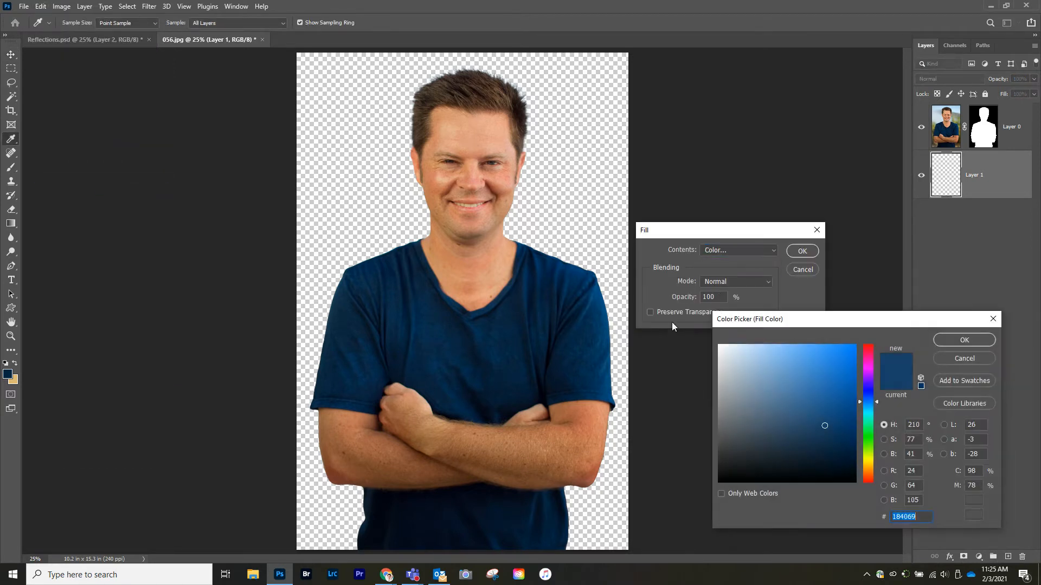
left_click(517, 307)
left_click(815, 426)
left_click(816, 417)
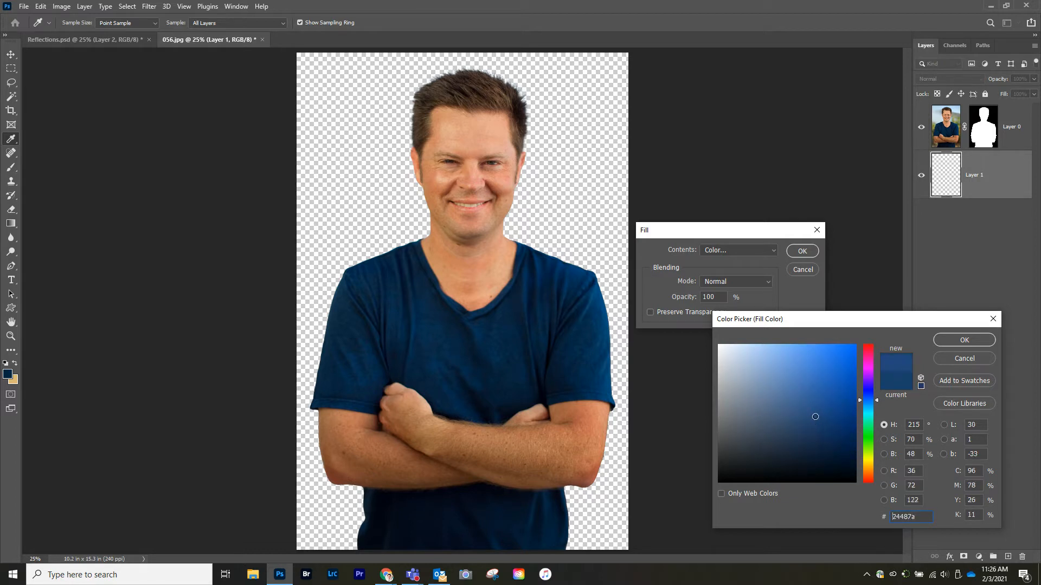
left_click(944, 341)
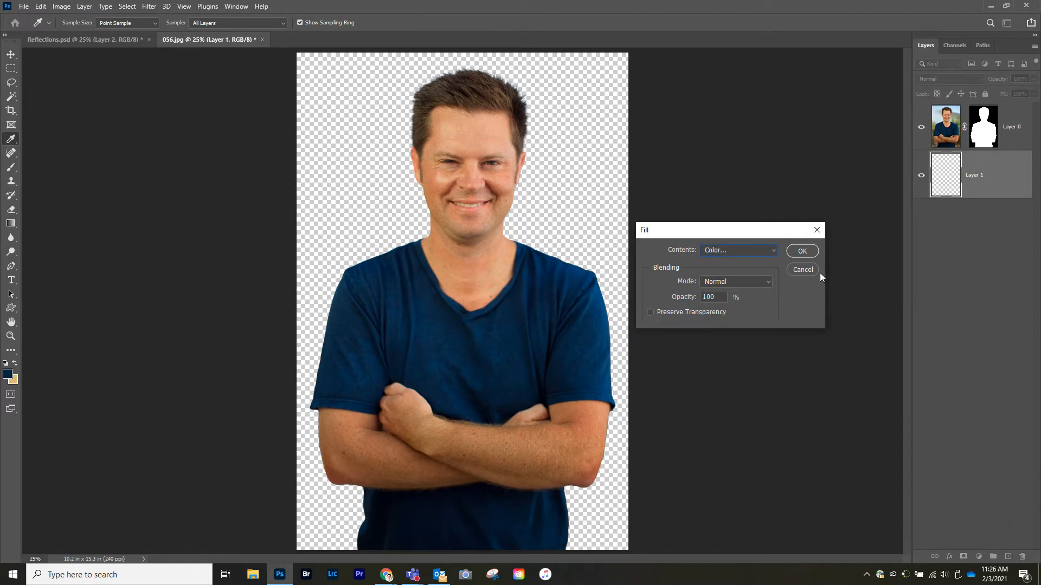
left_click(793, 256)
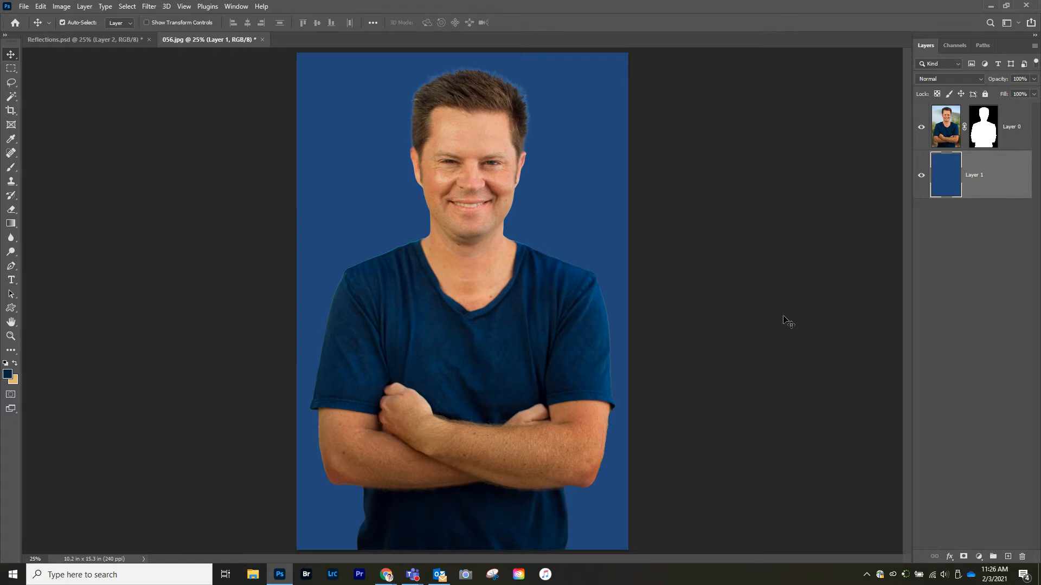
Step: Load the portrait's mask as a selection and add a new empty layer above the blue layer
left_click(981, 132, "ctrl")
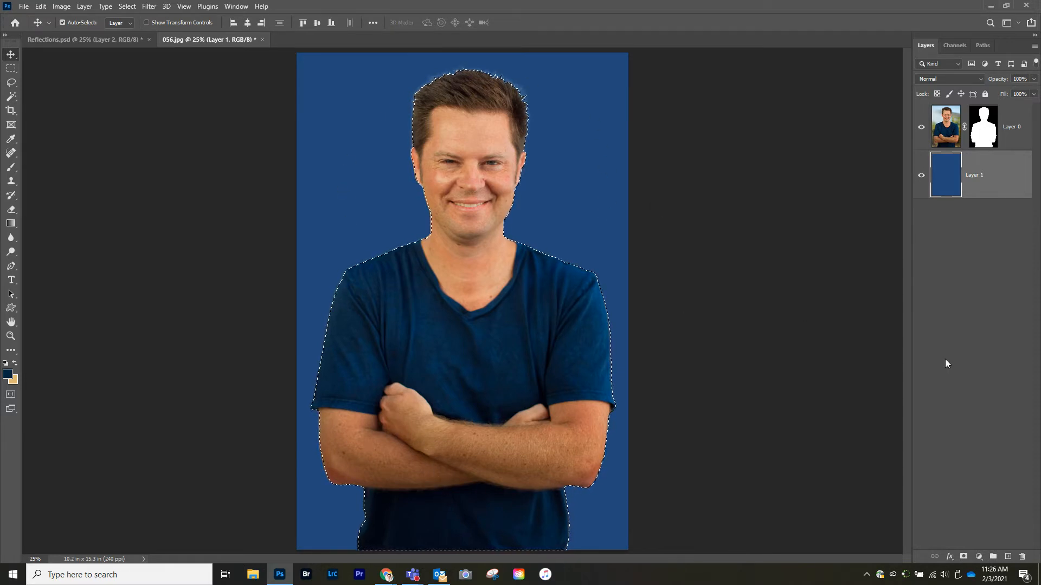
left_click(1008, 556)
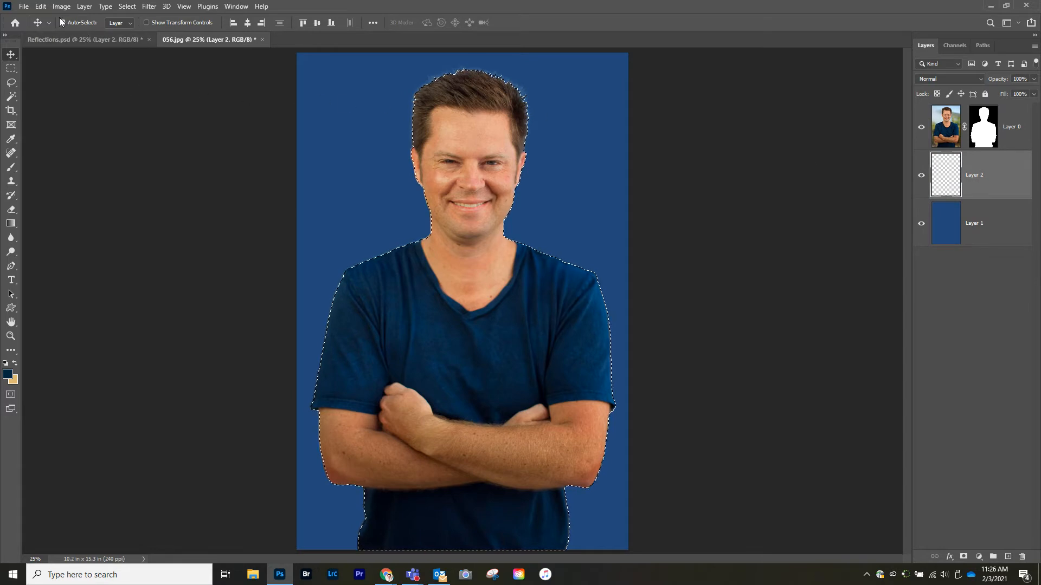
Step: Fill the selection on the new layer with black
left_click(41, 7)
left_click(57, 175)
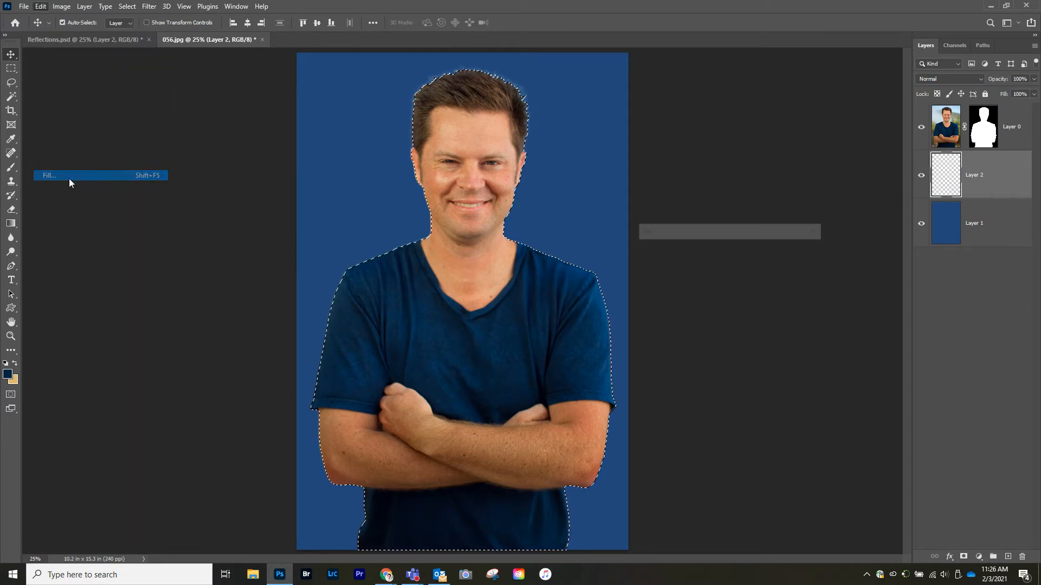
left_click(729, 250)
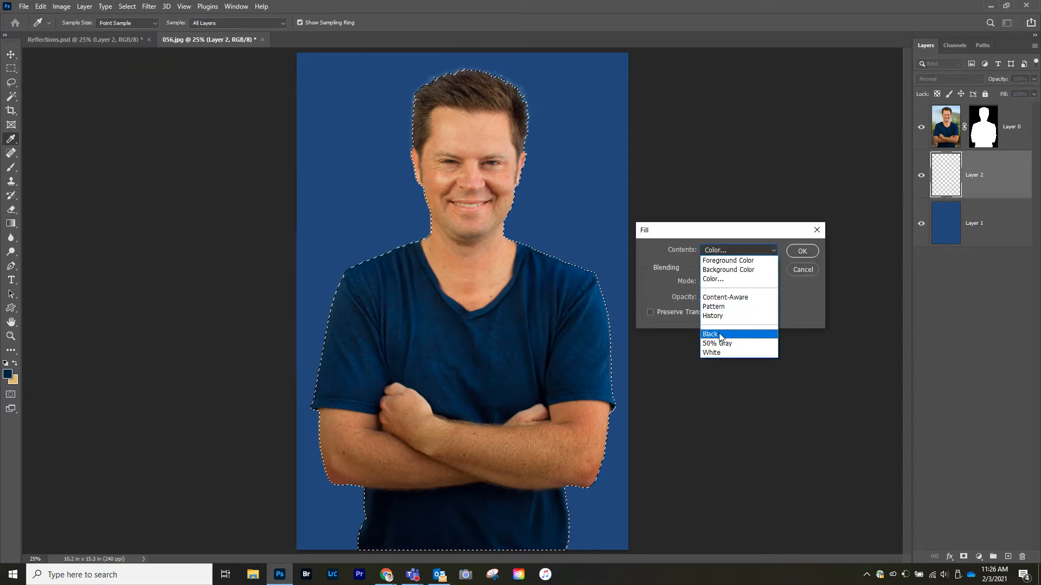
left_click(722, 333)
left_click(801, 251)
key("v")
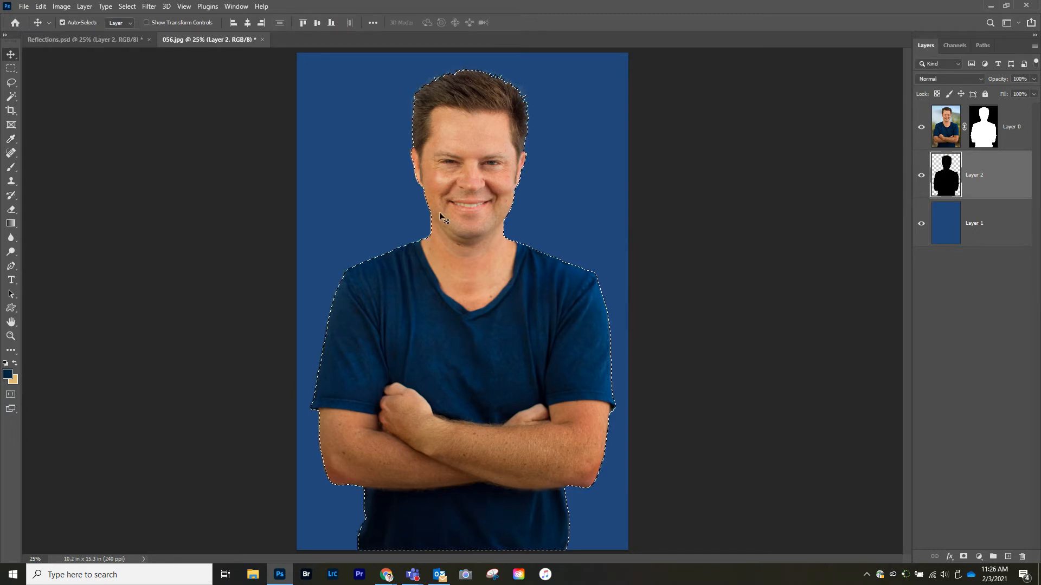
Step: Deselect and hide the portrait layer
left_click(126, 6)
left_click(135, 29)
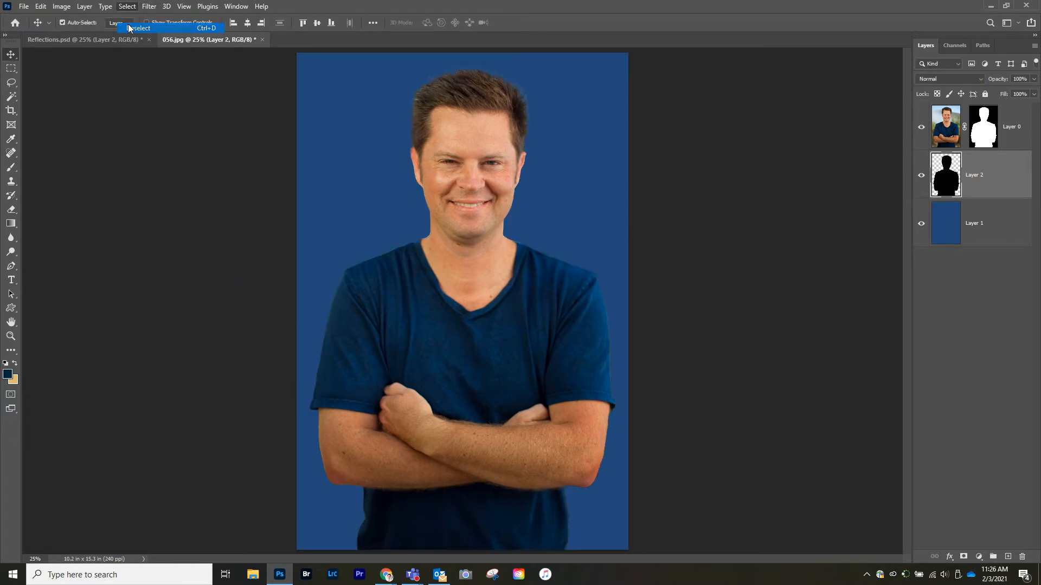
left_click(921, 127)
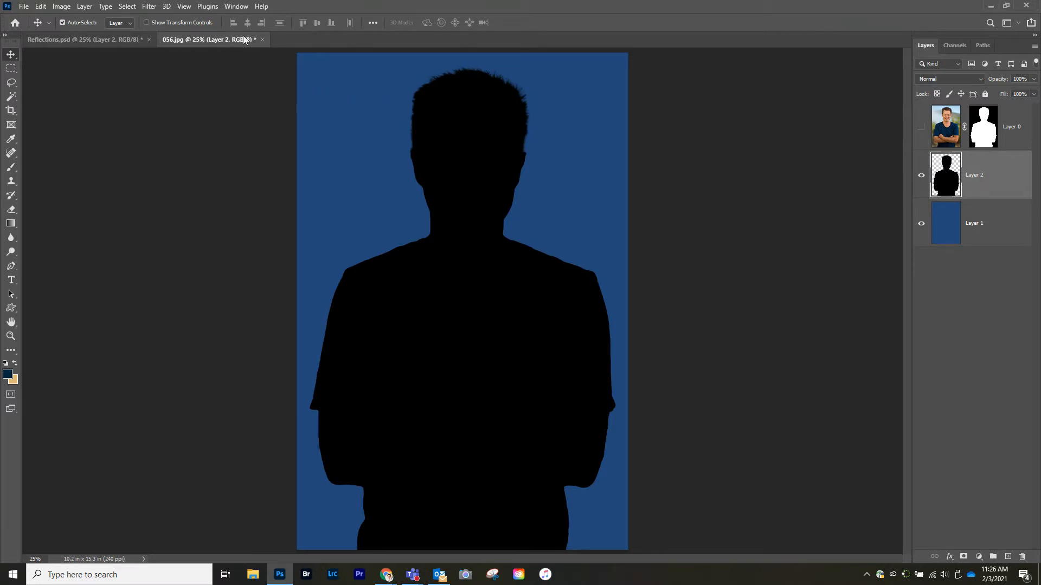
Step: Apply a Gaussian Blur with a radius of about 104.3 pixels to the black silhouette, then show the portrait layer again
left_click(148, 7)
mouse_move(181, 149)
left_click(318, 186)
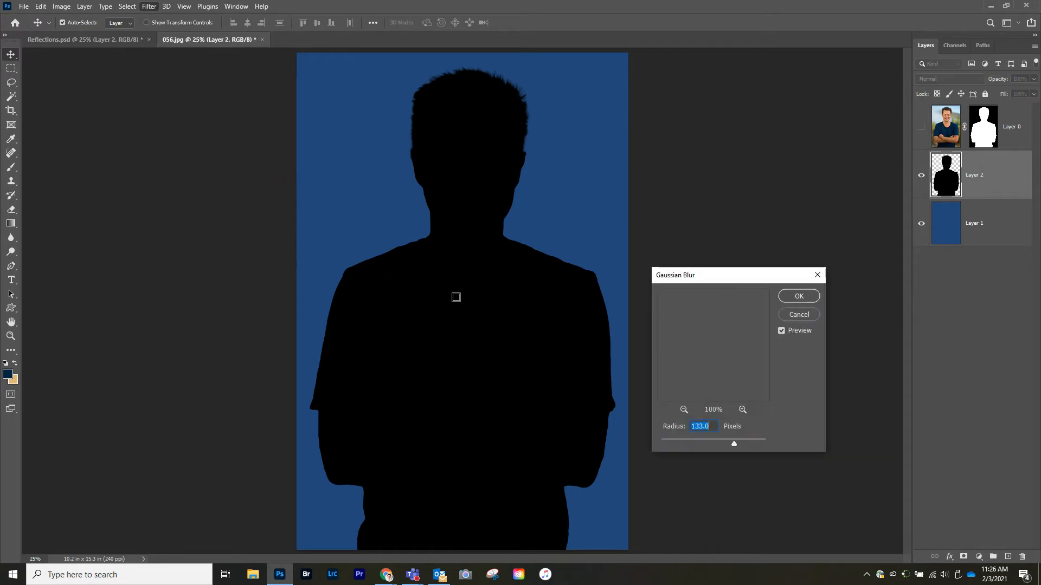
left_click(699, 441)
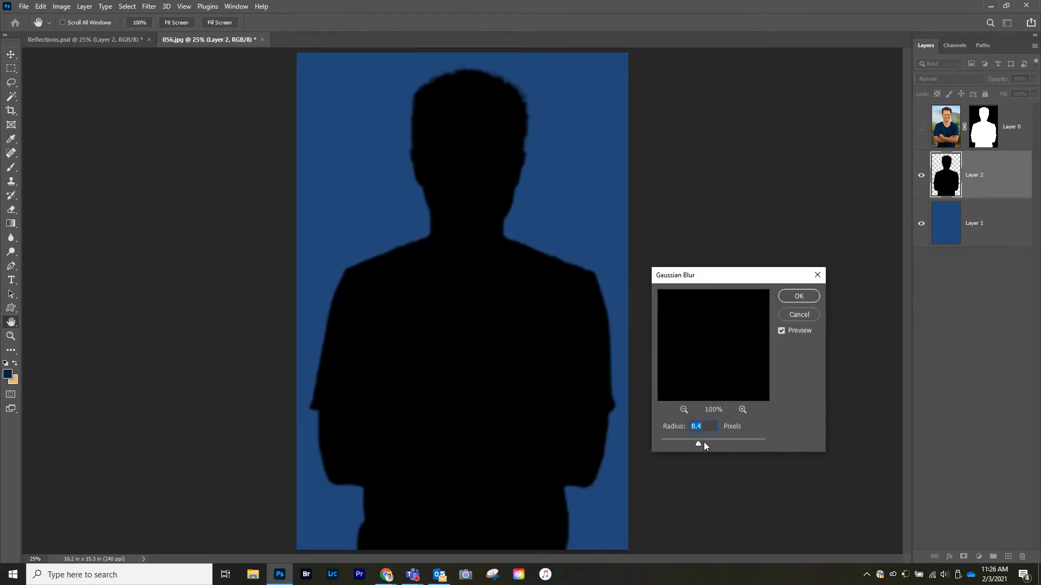
left_click(721, 443)
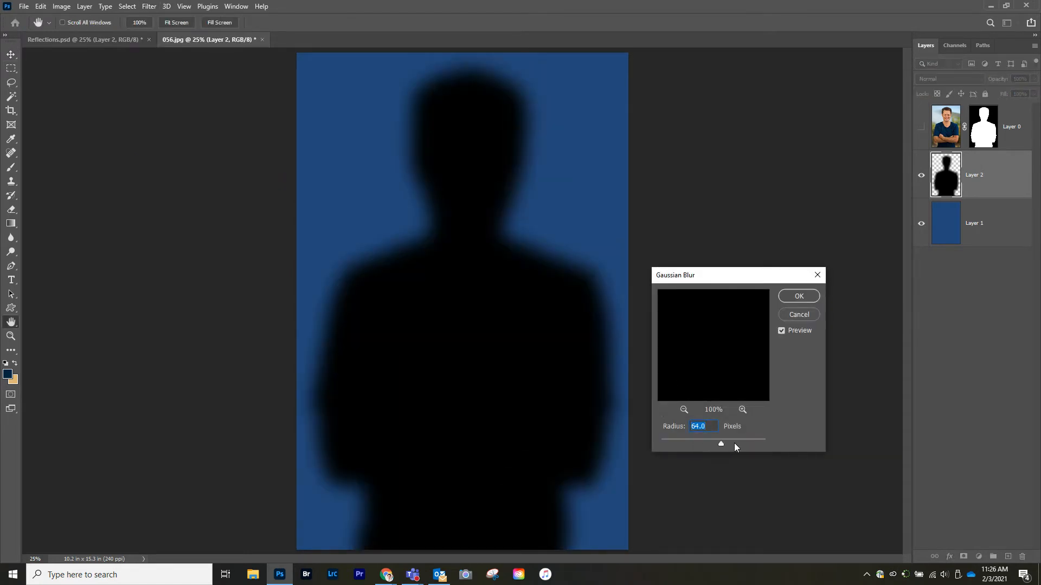
left_click(728, 443)
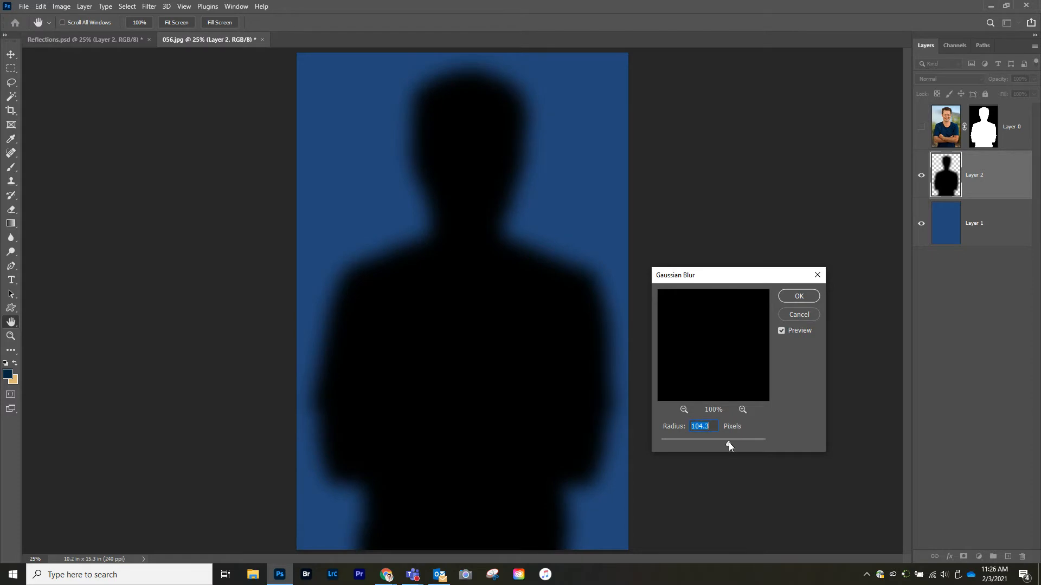
left_click(802, 296)
left_click(921, 127)
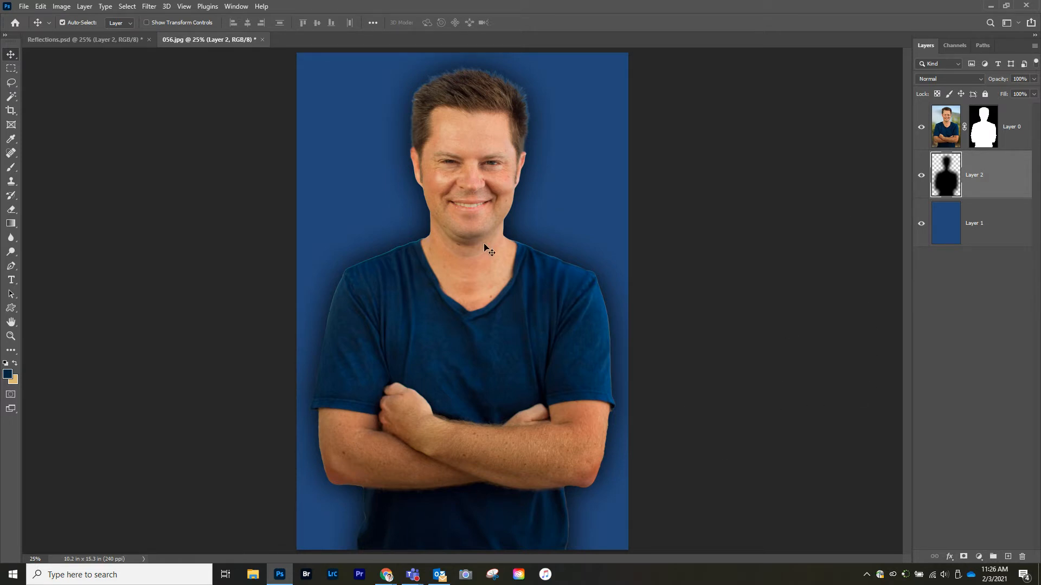
Step: Place the yosemite-4 image as an embedded layer and commit it
left_click(24, 6)
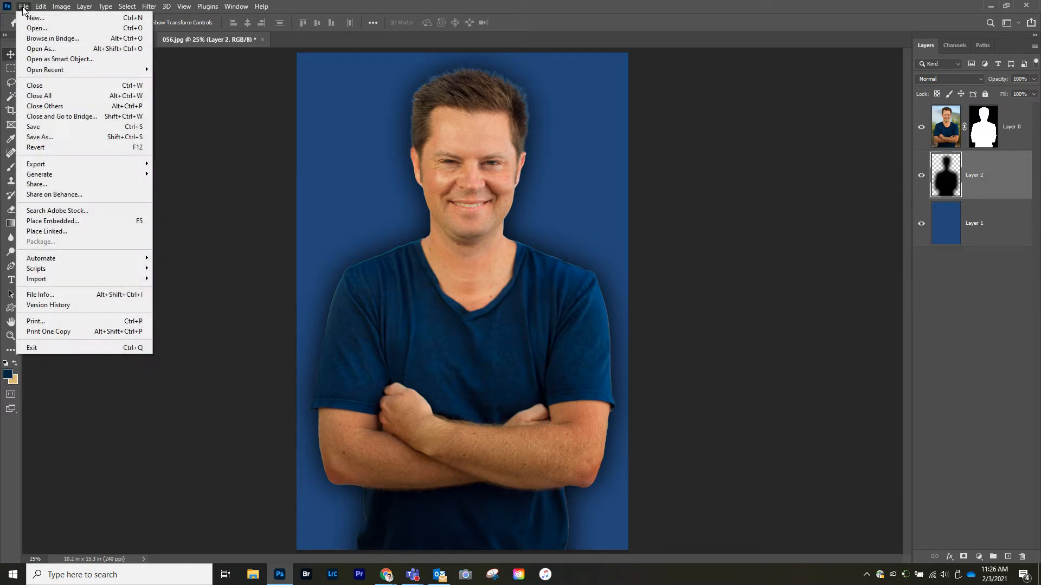
left_click(65, 223)
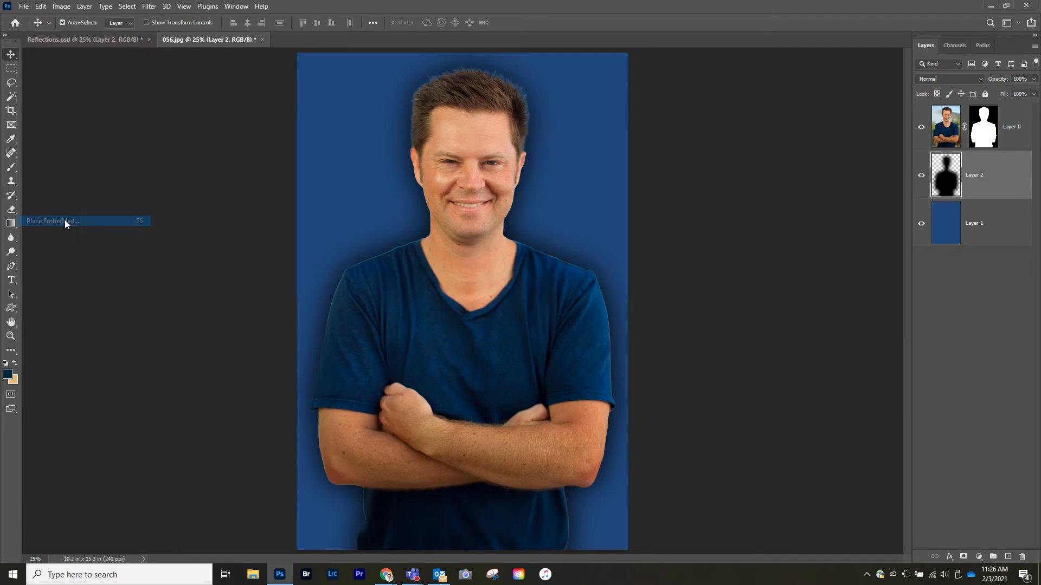
left_click_drag(228, 148, 291, 125)
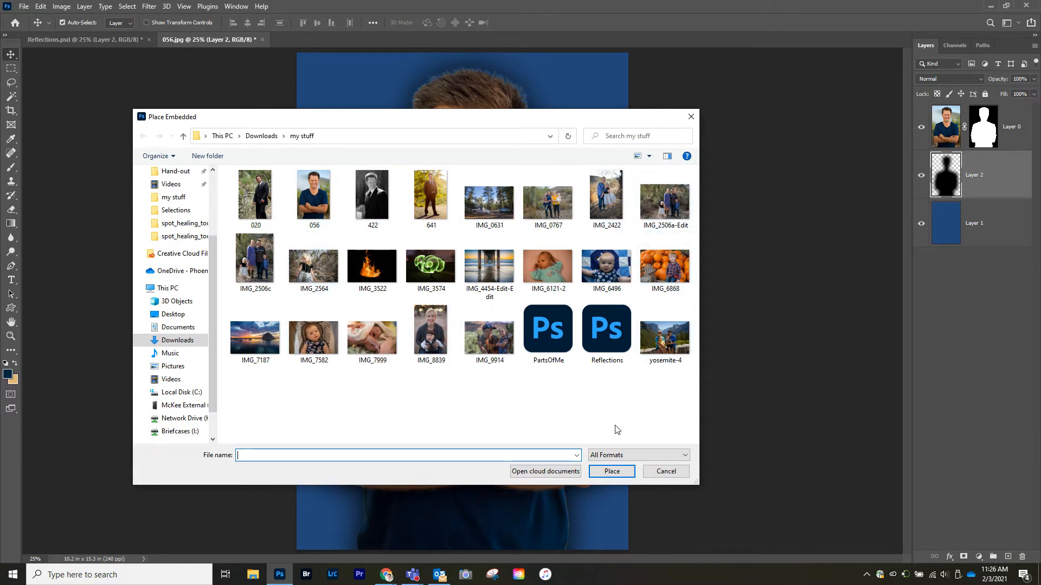
double_click(663, 347)
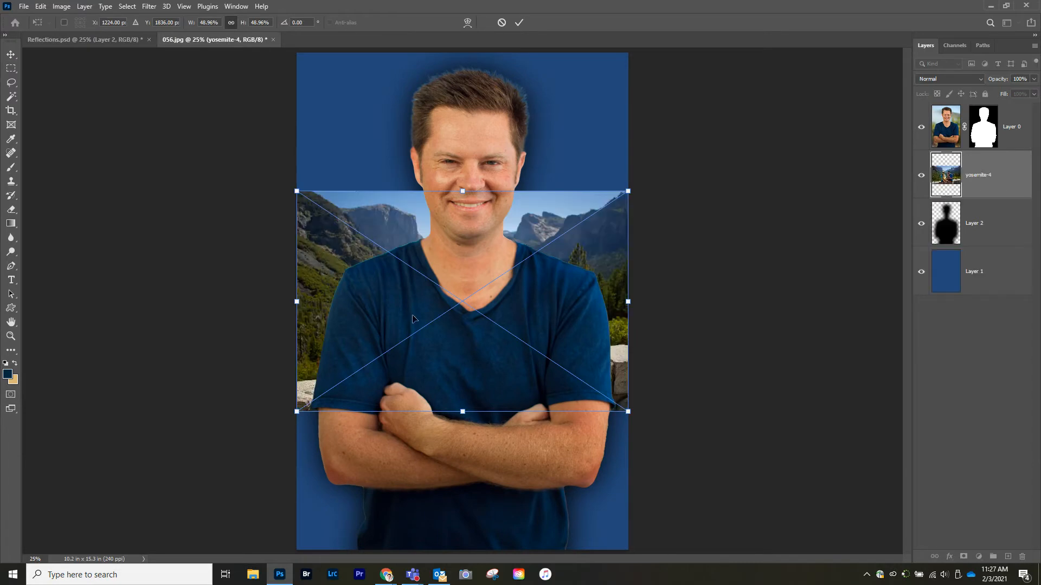
key("Return")
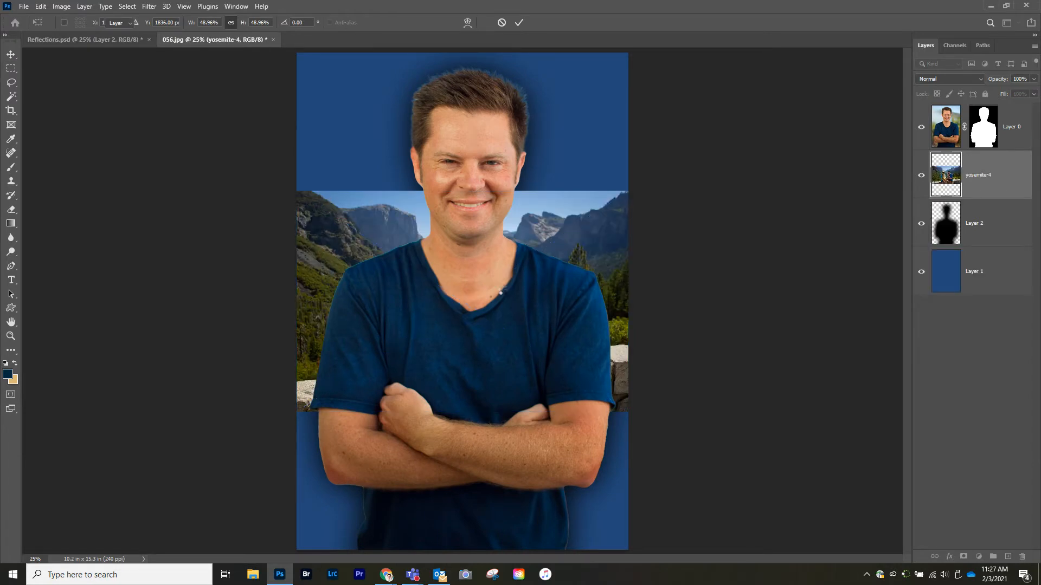
Step: Move the yosemite-4 layer to the top of the stack and shift the image down to the lower half
left_click_drag(983, 173, 983, 108)
left_click_drag(469, 273, 471, 410)
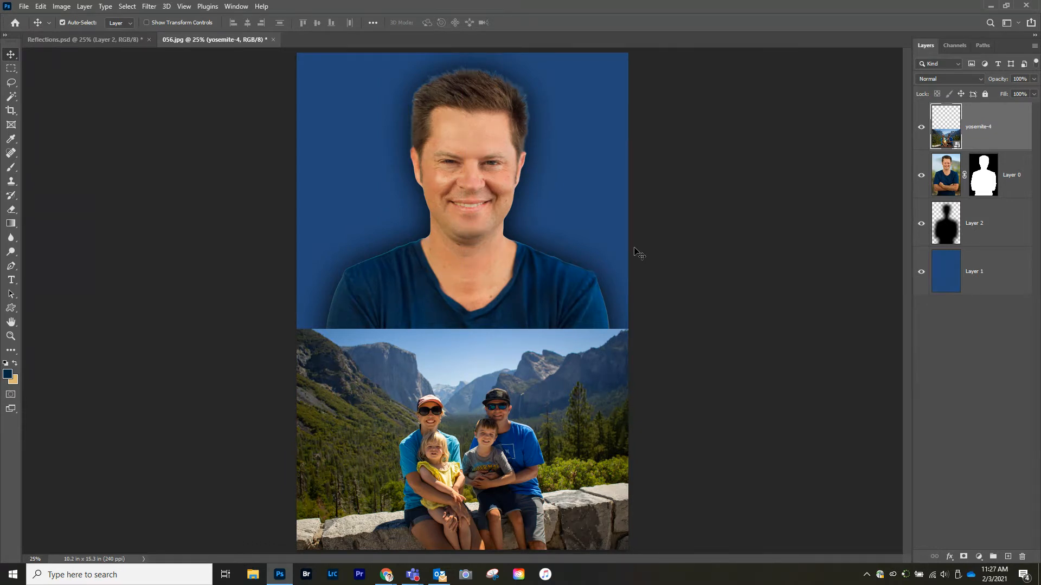
Step: Load the portrait's mask as a selection and add it as a layer mask to the yosemite-4 layer
left_click(982, 184, "ctrl")
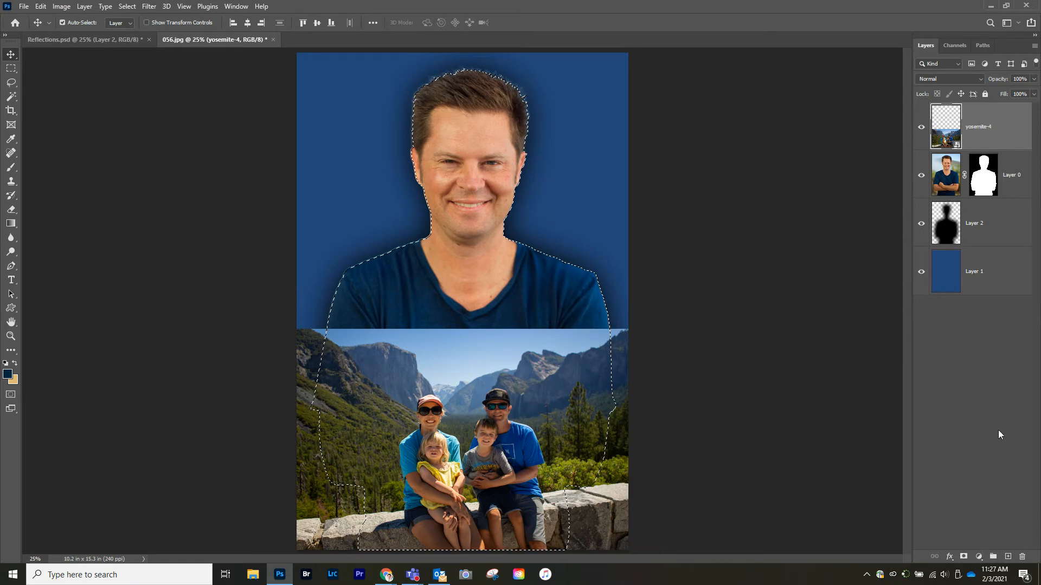
left_click(963, 557)
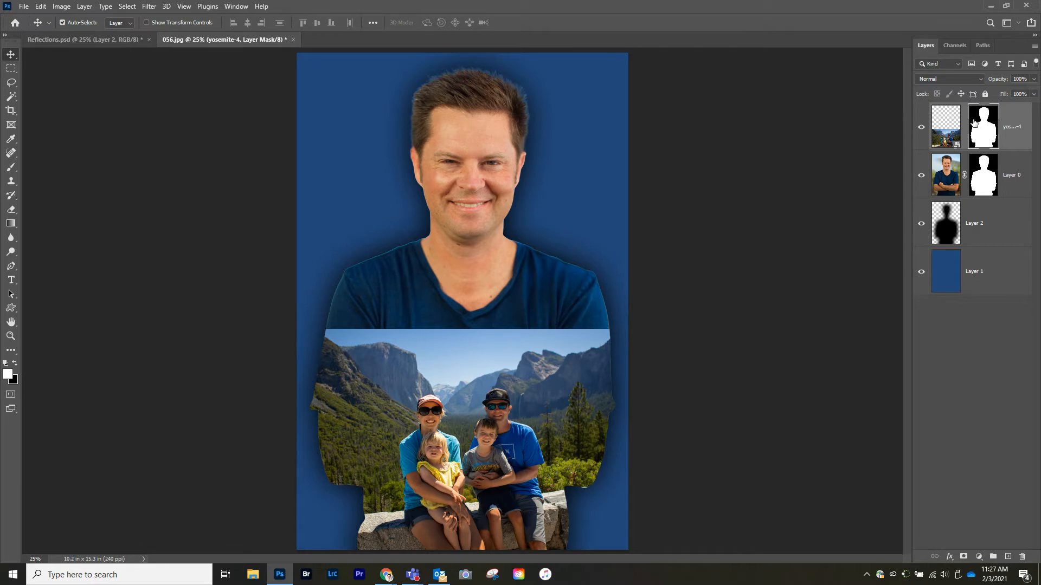
Step: Move the yosemite image slightly lower inside its mask
left_click(945, 137)
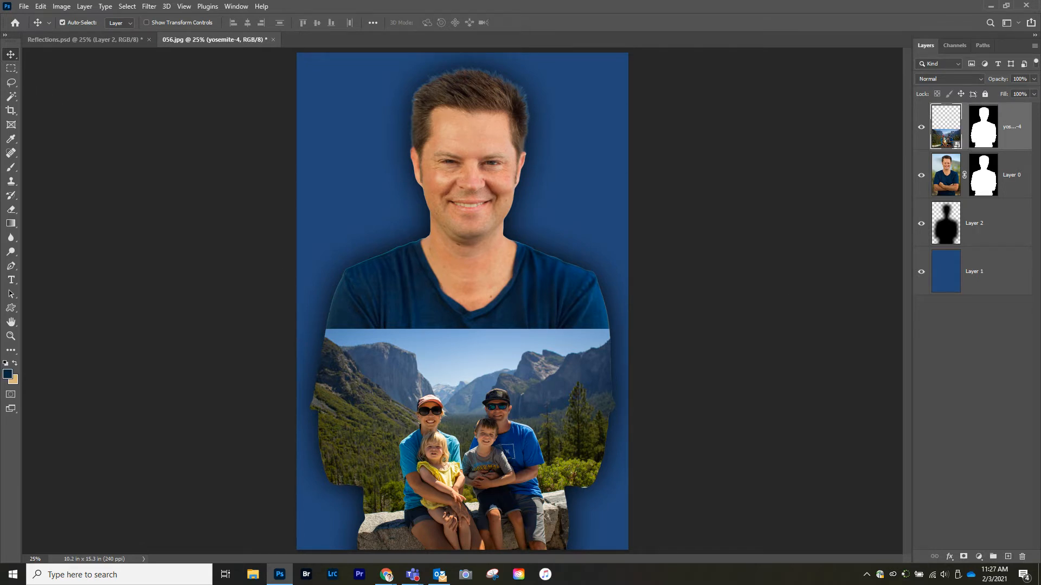
mouse_move(477, 447)
left_mouse_down()
mouse_move(494, 158)
mouse_move(481, 467)
left_mouse_up()
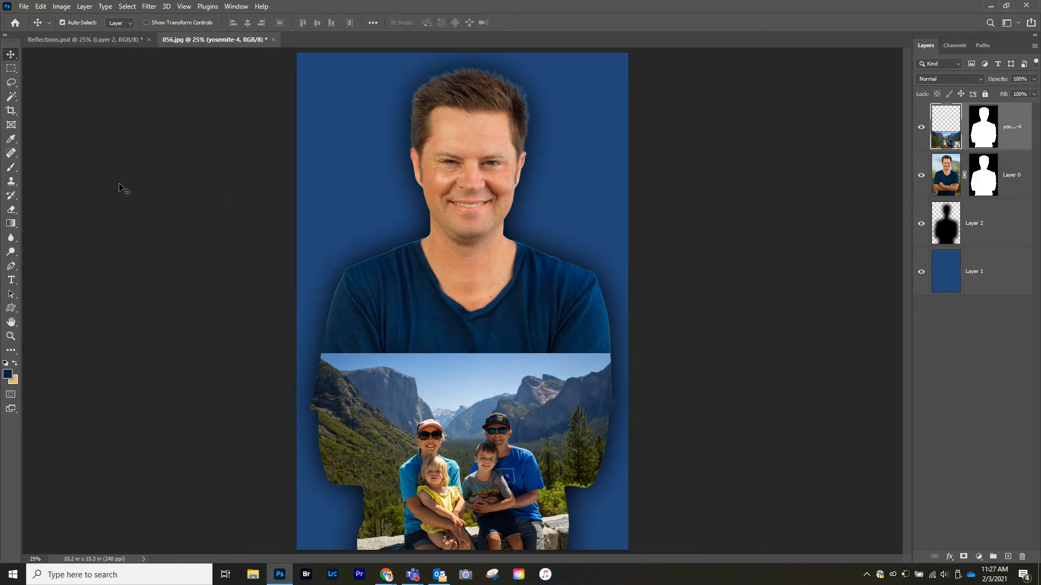
Step: Place the IMG_4454-Edit-Edit pier photo as an embedded layer, enlarge it and commit the placement
left_click(24, 6)
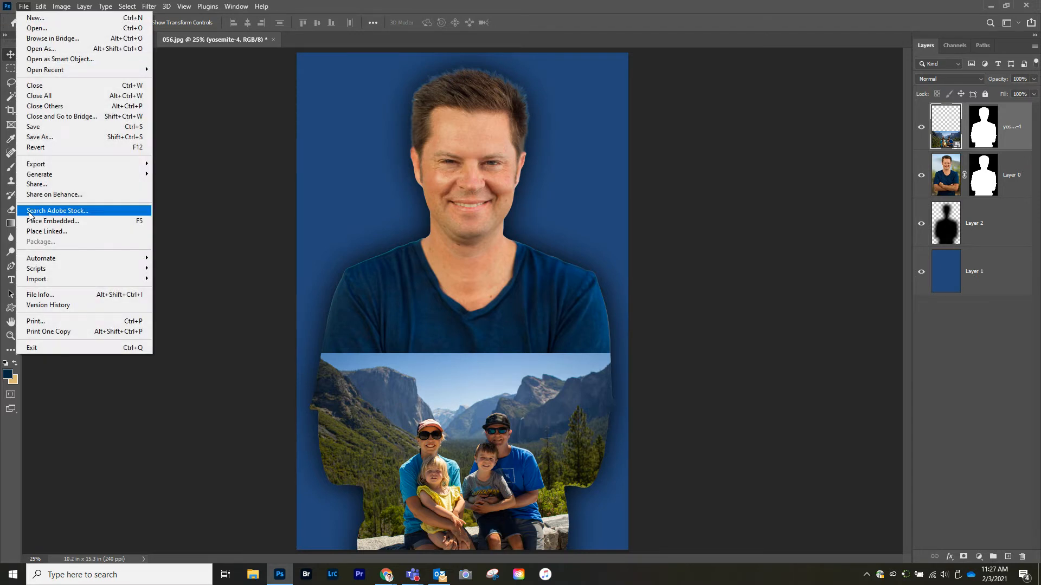
left_click(78, 222)
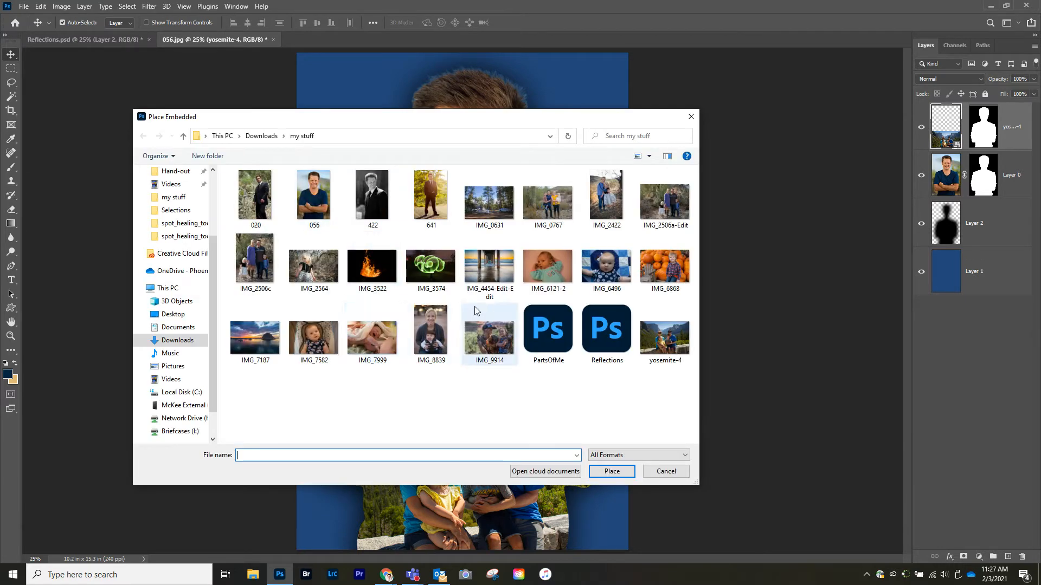
key("Escape")
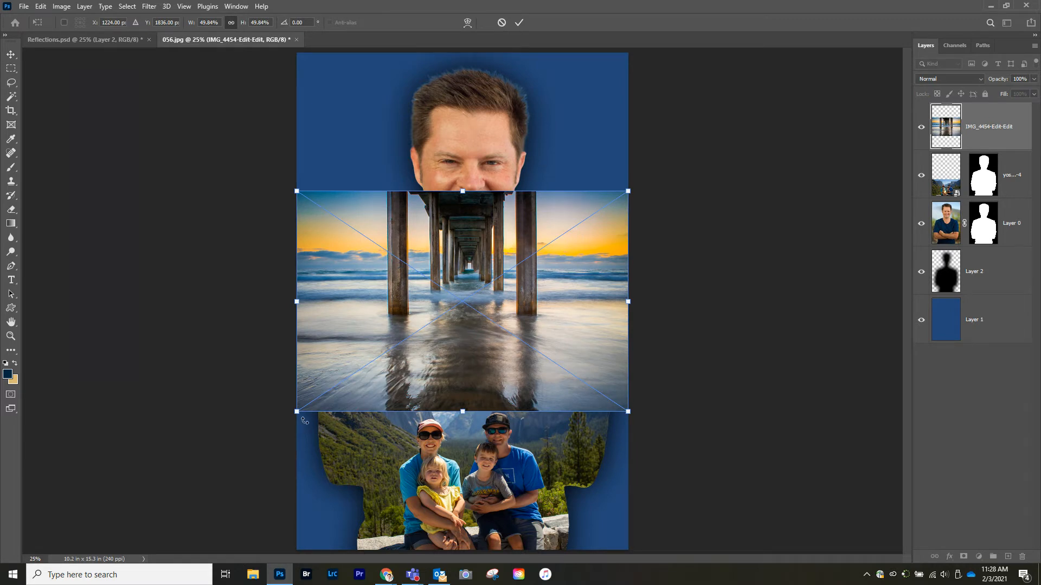
left_click_drag(297, 413, 233, 454)
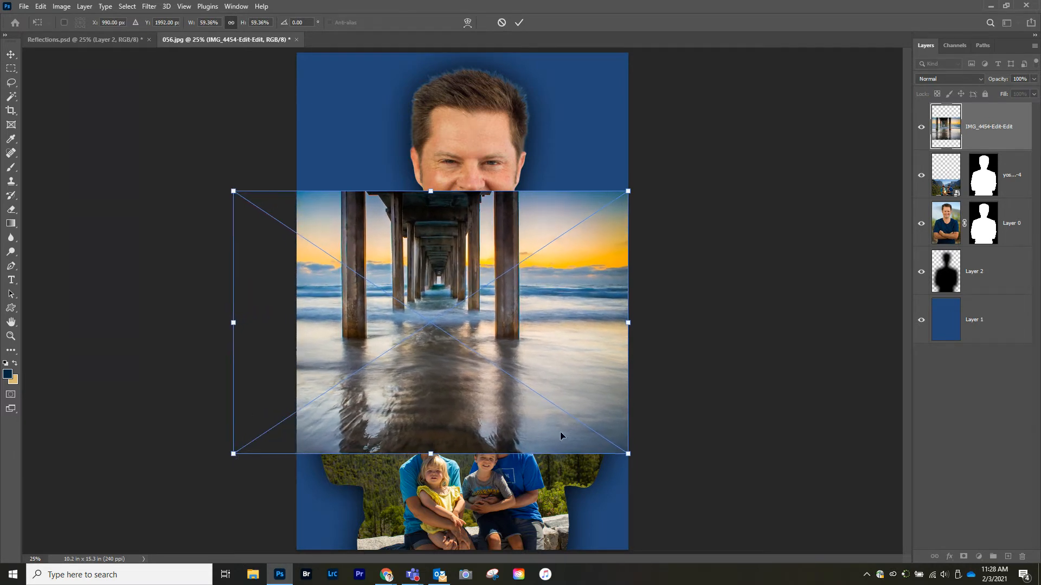
left_click_drag(626, 454, 668, 477)
left_click_drag(440, 378, 454, 389)
key("Return")
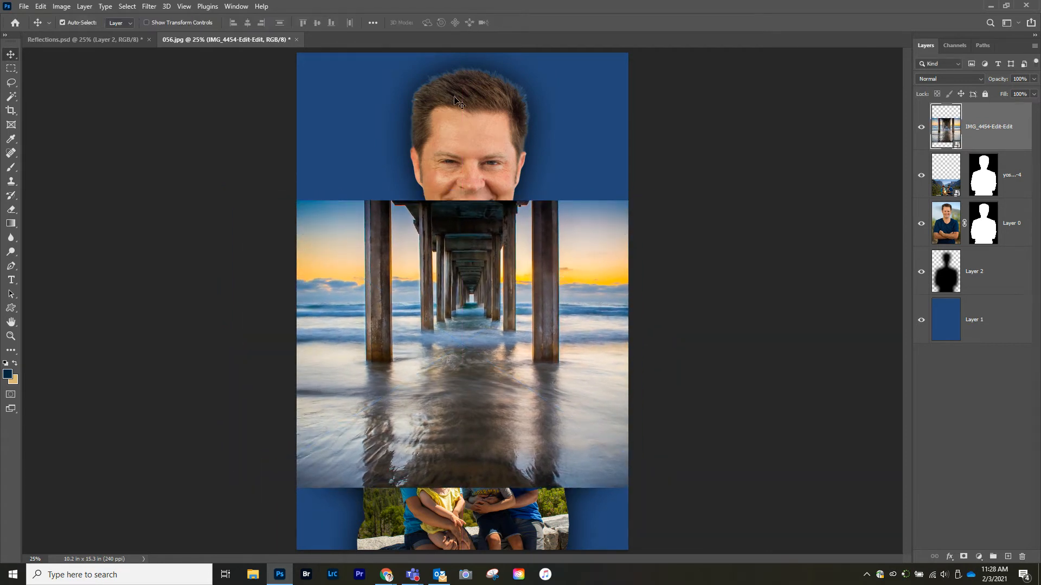
Step: Check the Reflections reference, then scale the pier image up further and nudge it left over the torso
left_click(99, 44)
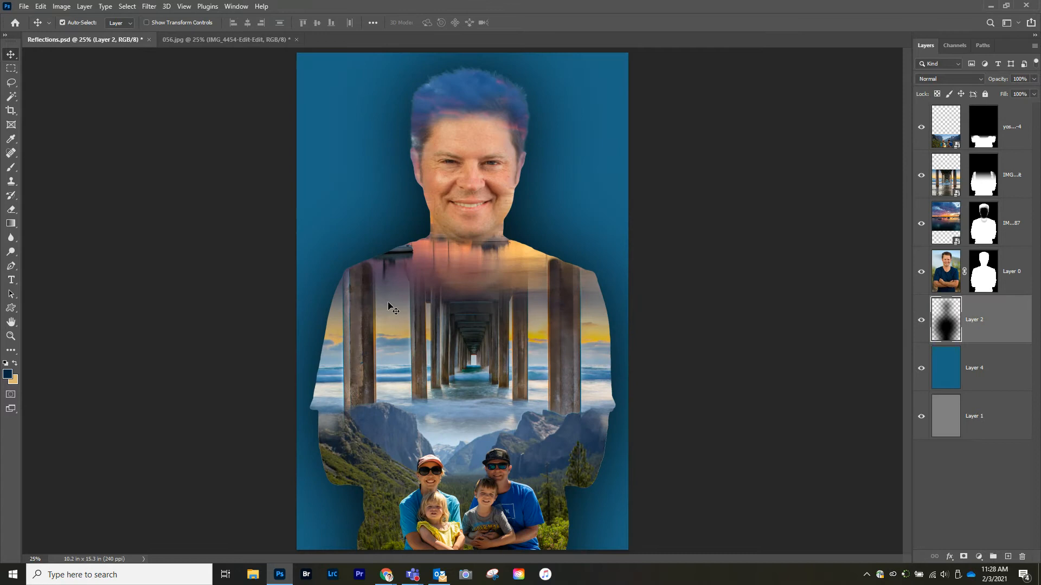
left_click(226, 40)
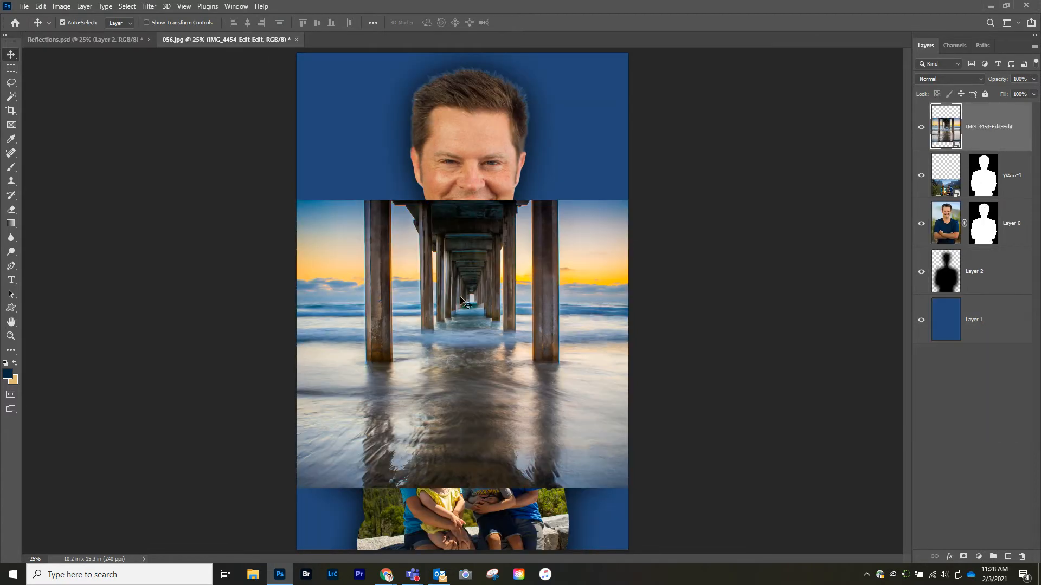
key("ctrl+t")
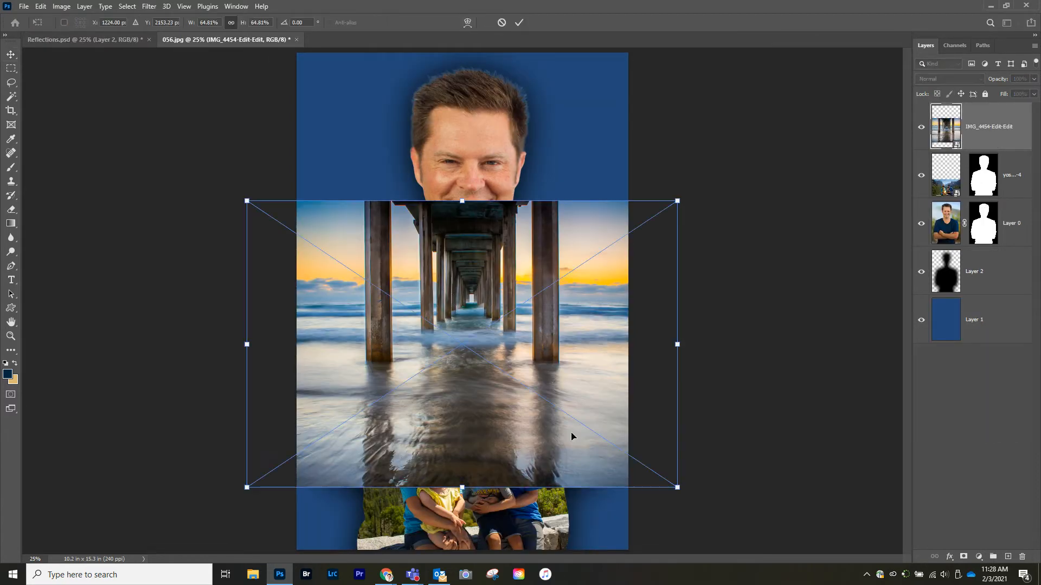
left_click_drag(677, 487, 747, 532)
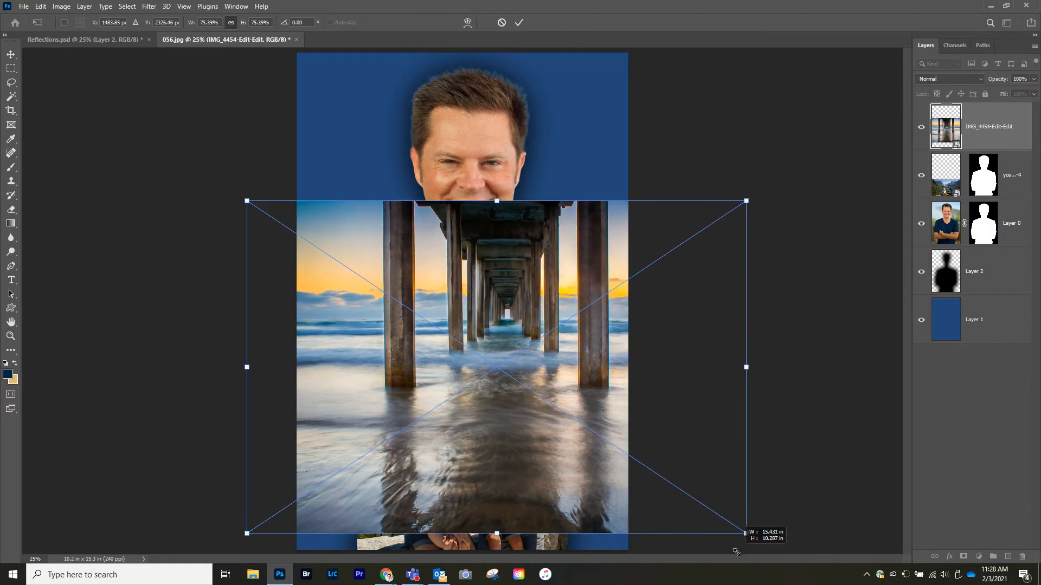
left_click_drag(515, 432, 479, 427)
key("Return")
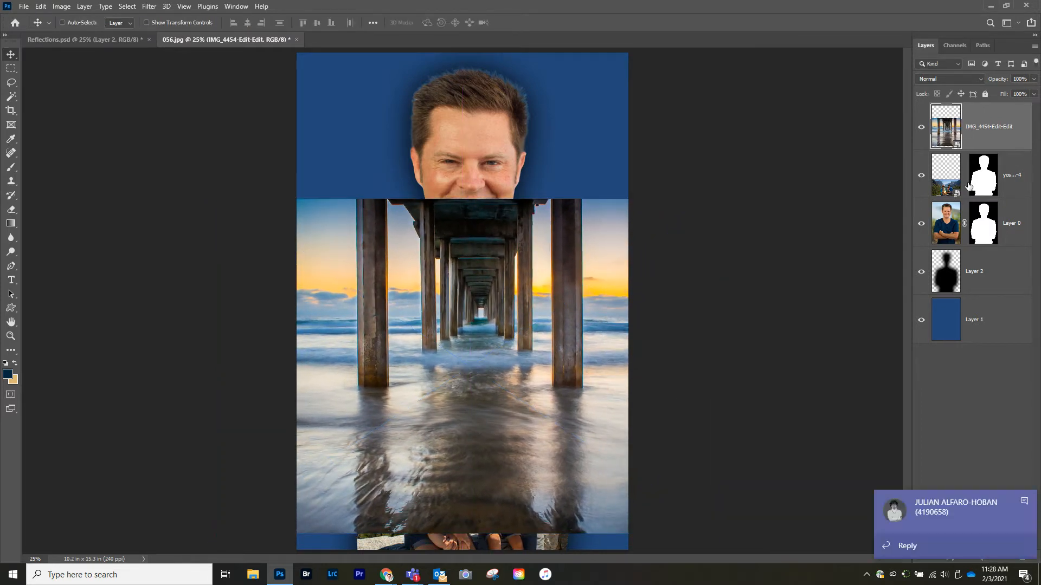
Step: Mask the pier layer with the portrait's silhouette selection and shift the pier image up inside its mask
left_click(974, 173, "ctrl")
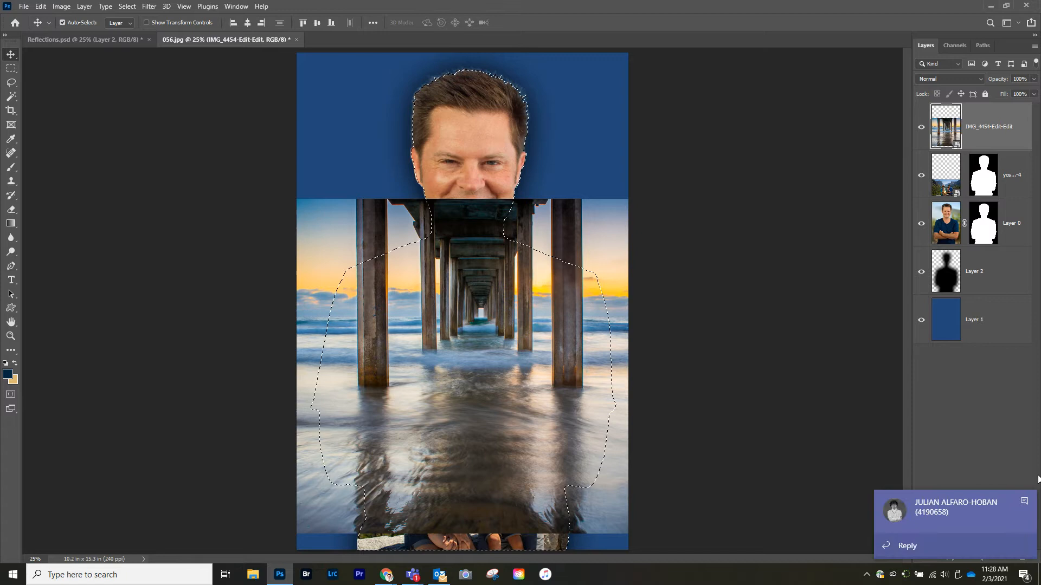
left_click(1023, 509)
key("ctrl+d")
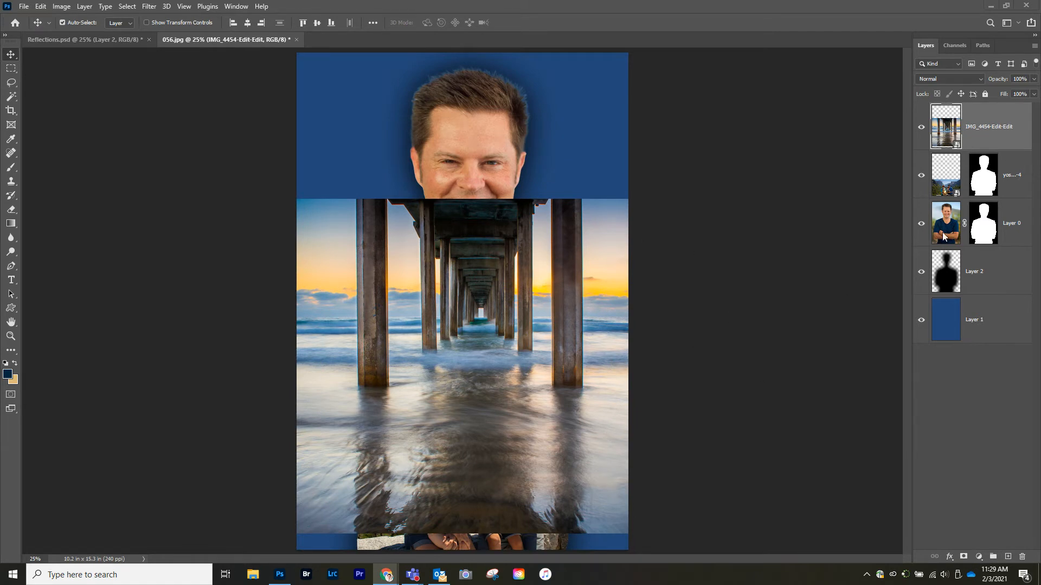
left_click(988, 184, "ctrl")
left_click(965, 557)
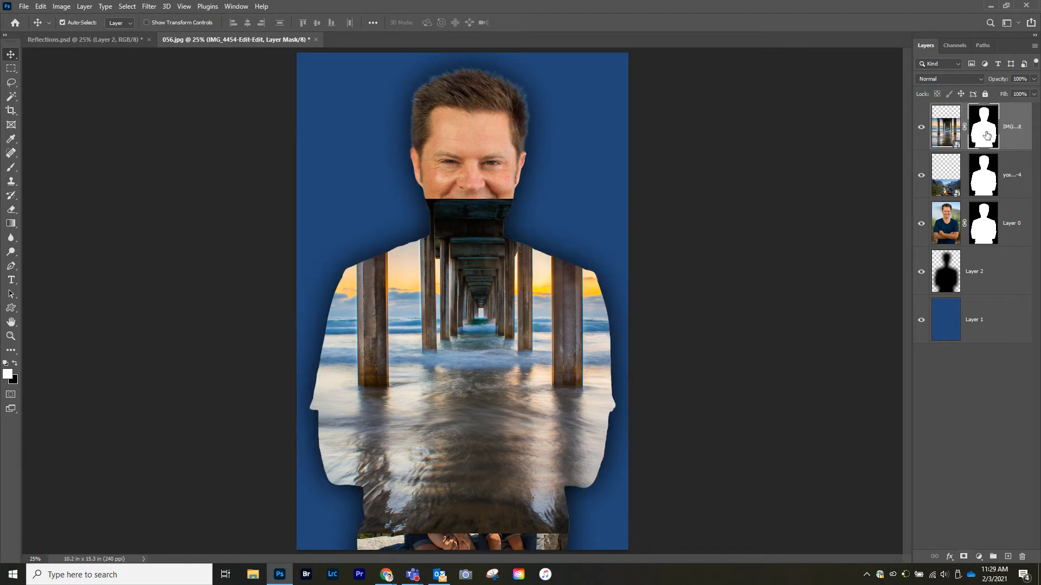
left_click(941, 130)
left_click_drag(435, 398, 415, 365)
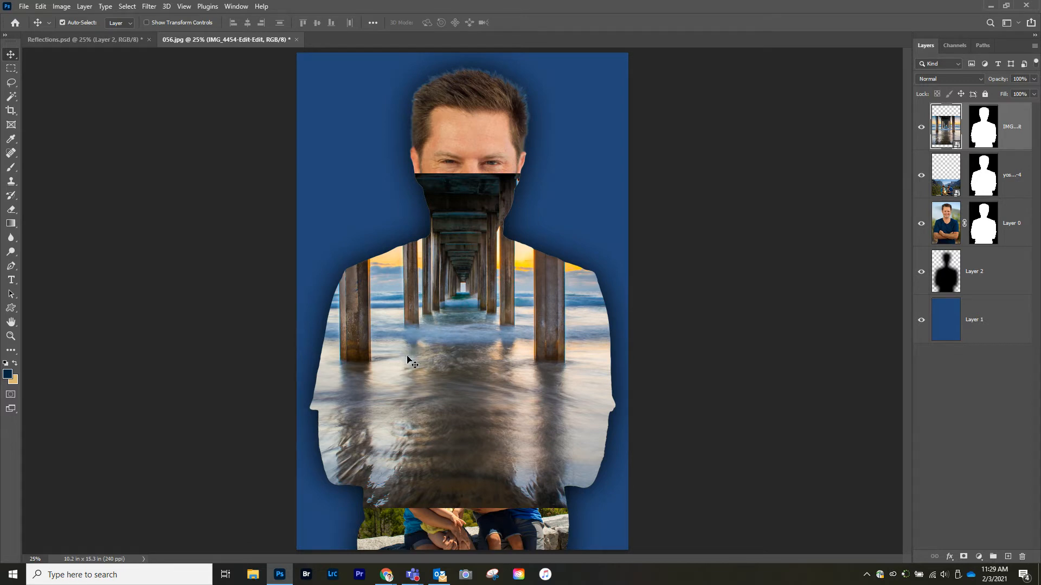
Step: Place the IMG_7187 sunset photo as an embedded layer and commit it
left_click(24, 6)
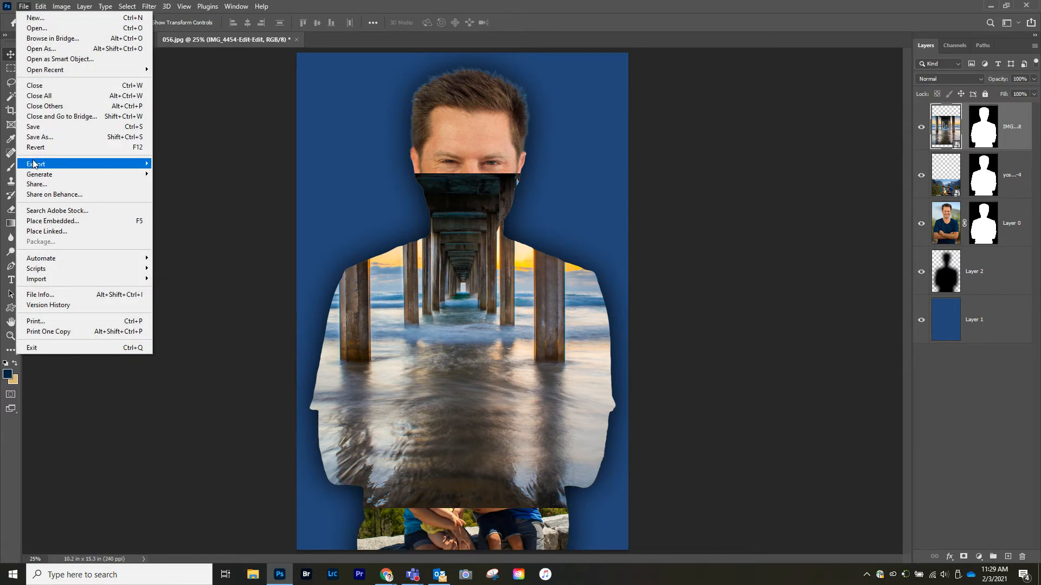
left_click(41, 223)
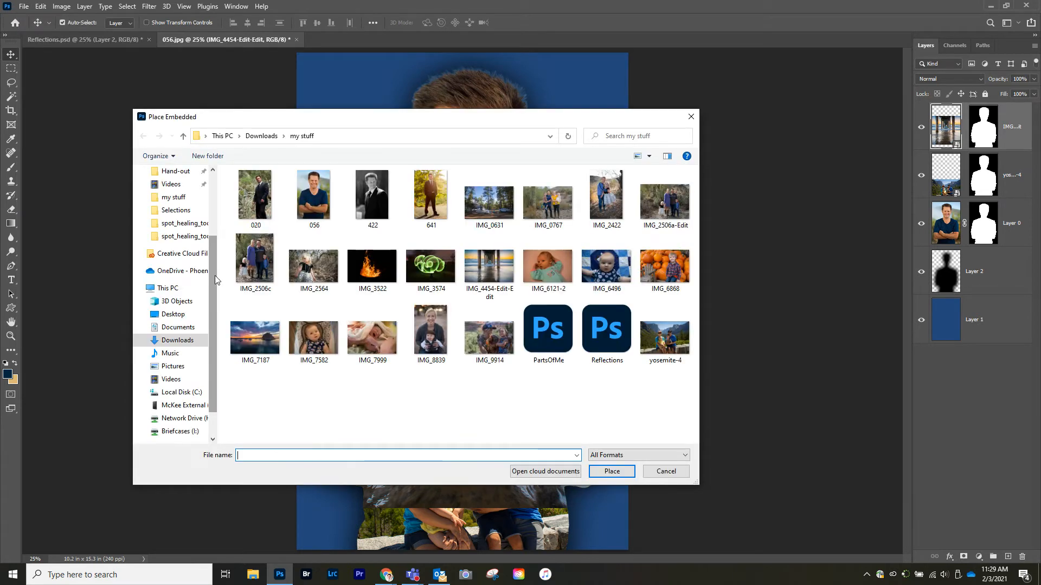
double_click(257, 342)
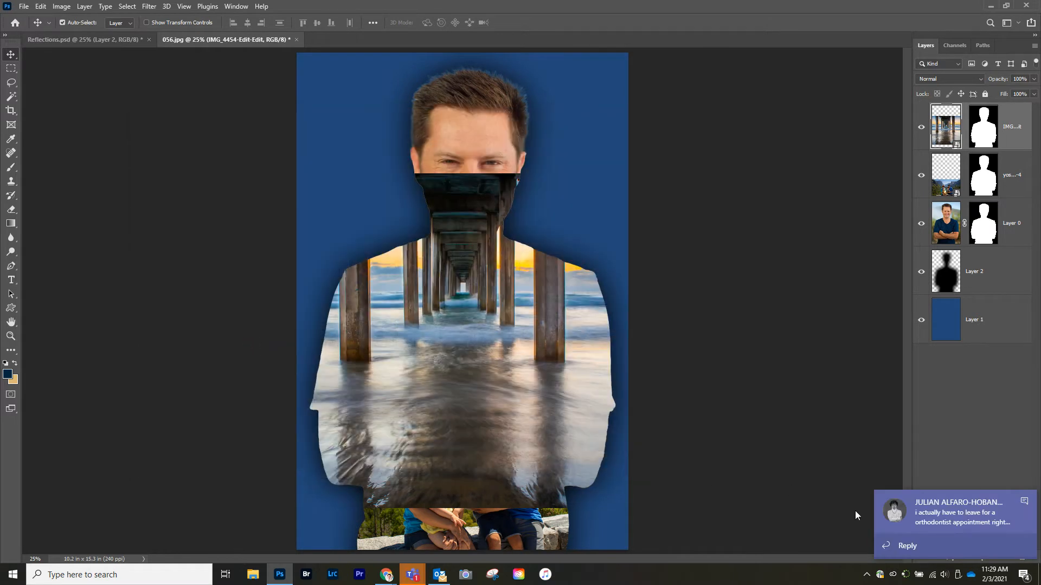
left_click(1023, 501)
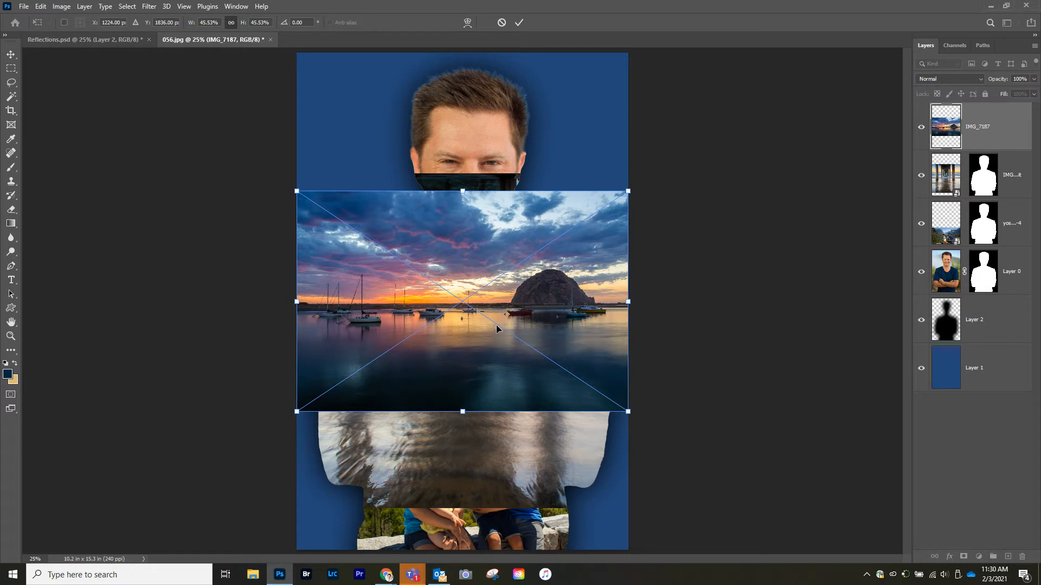
key("Return")
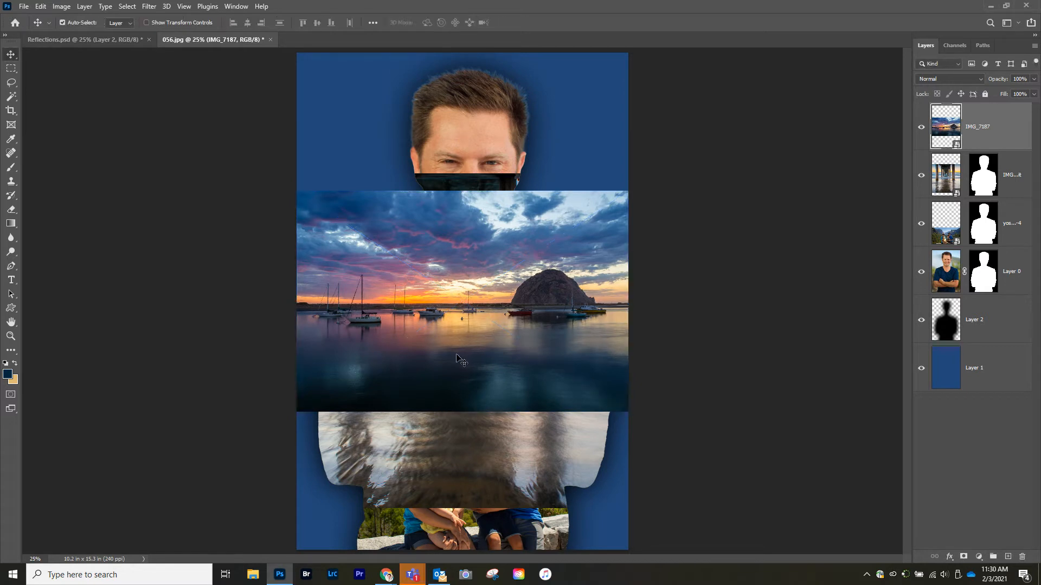
Step: Move the sunset image to the top of the canvas and enlarge it to cover the head and upper torso
left_click_drag(459, 341, 463, 245)
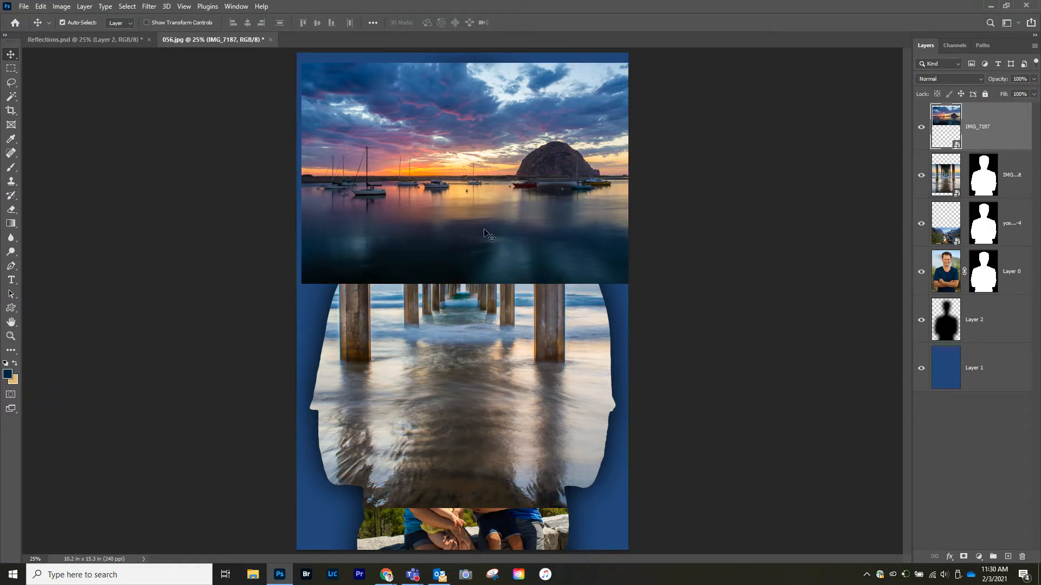
left_click(110, 44)
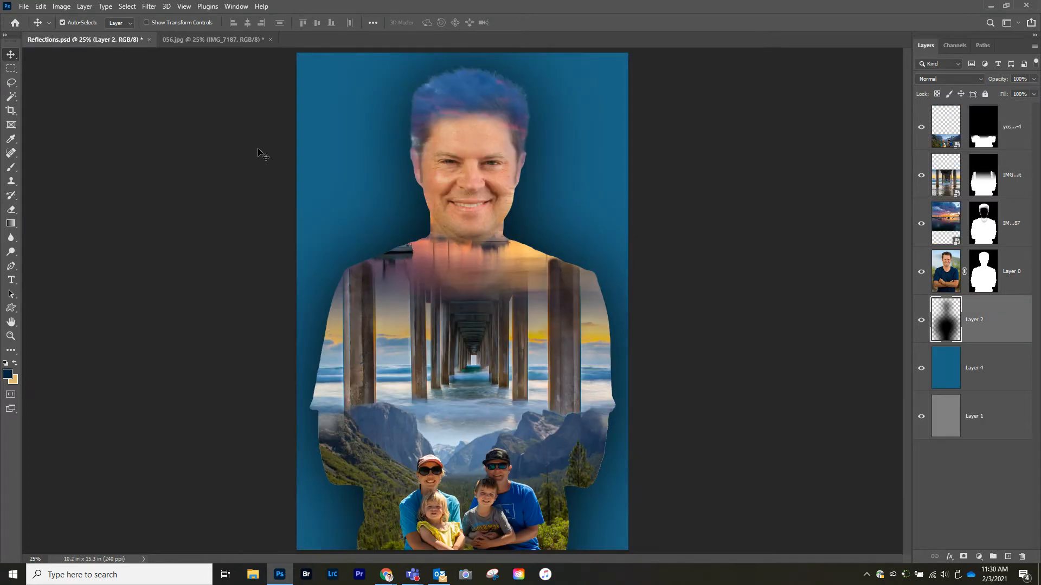
left_click(190, 39)
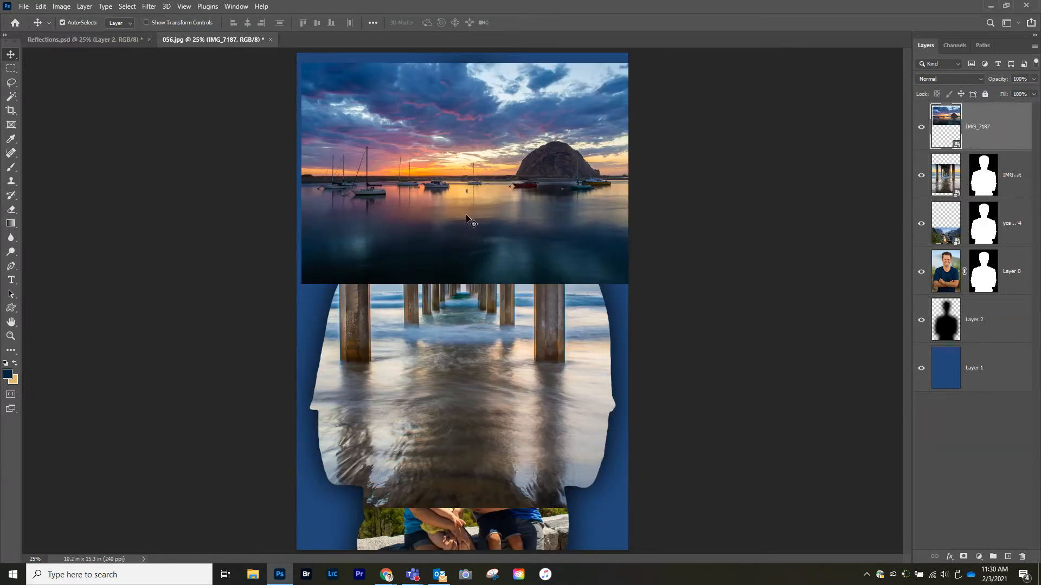
key("ctrl+t")
left_click_drag(632, 283, 784, 384)
left_click_drag(519, 309, 457, 300)
key("Return")
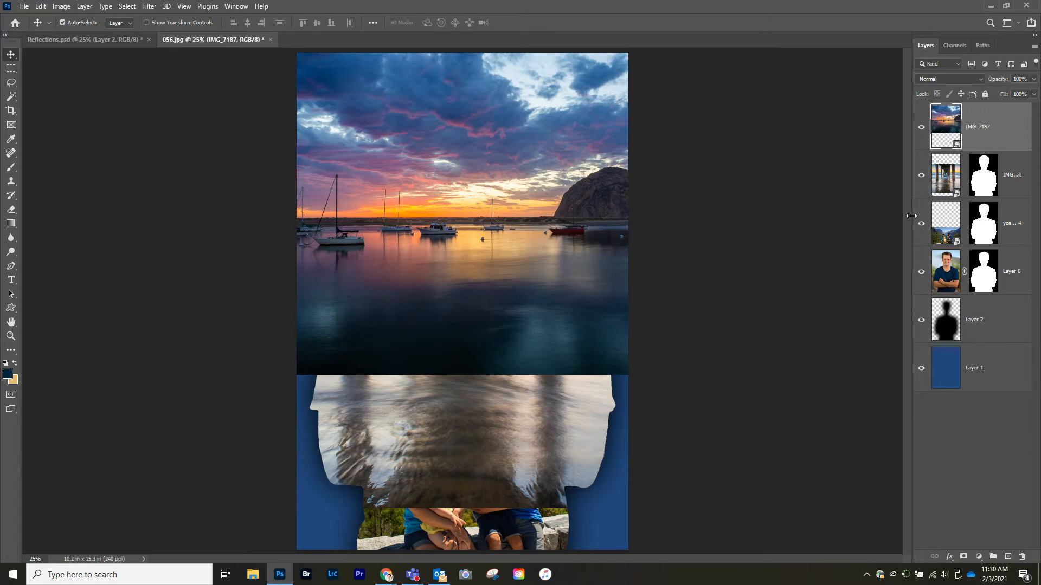
Step: Mask the IMG_7187 layer with the portrait's silhouette selection and move the sunset image slightly down inside it
left_click(988, 179, "ctrl")
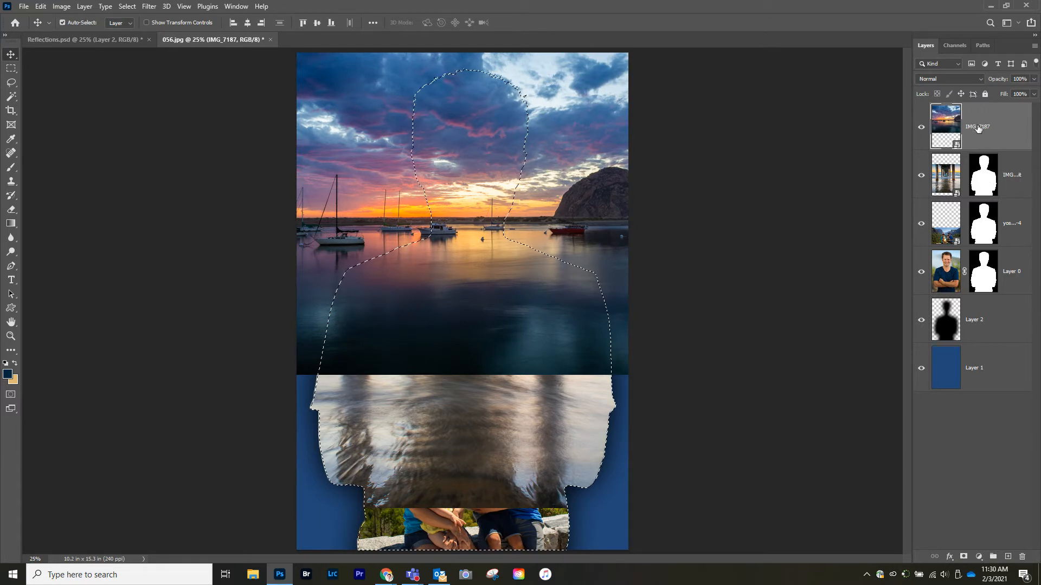
left_click(964, 556)
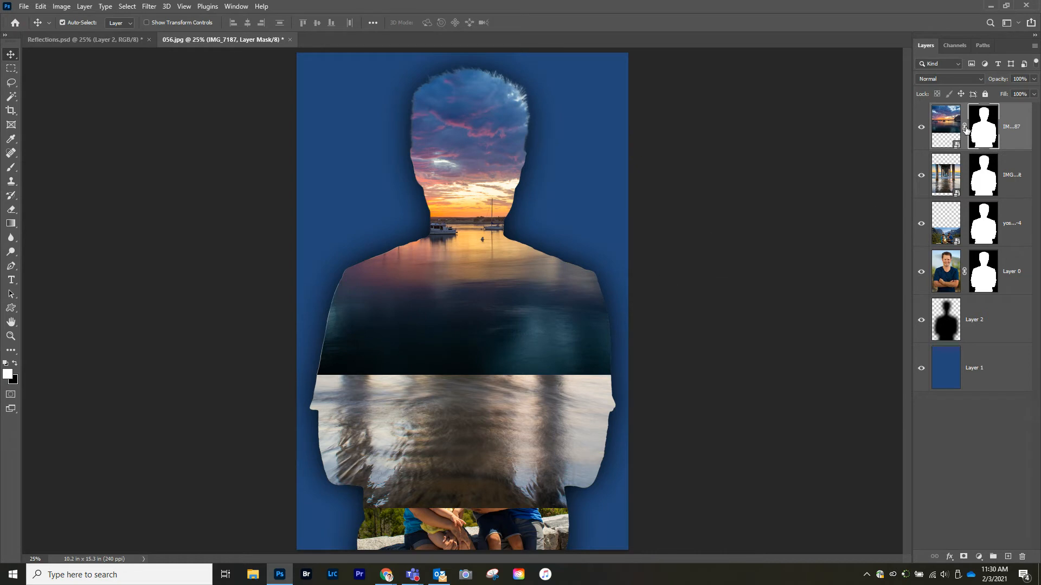
left_click(944, 121)
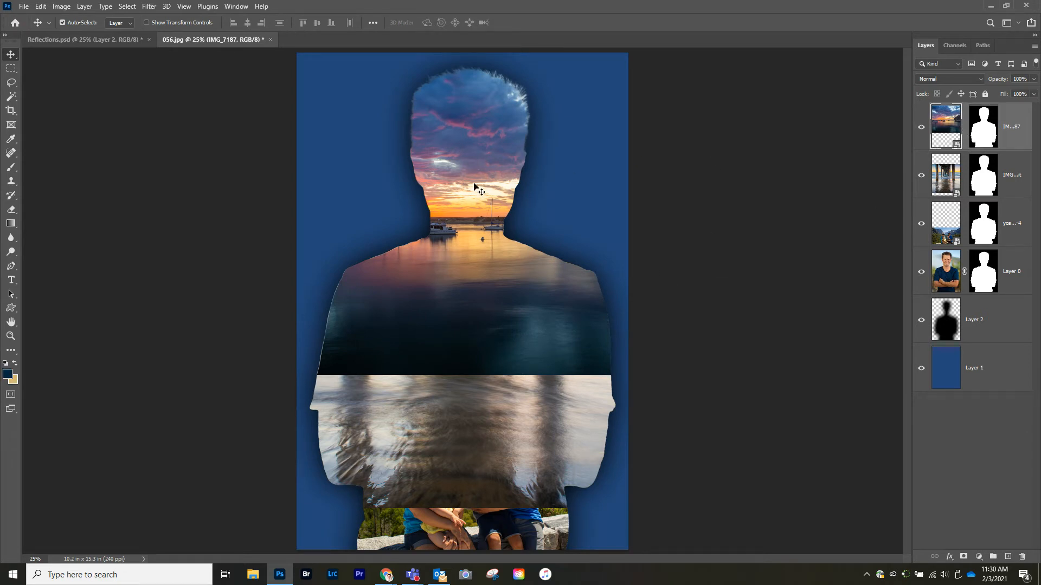
left_click_drag(465, 218, 467, 259)
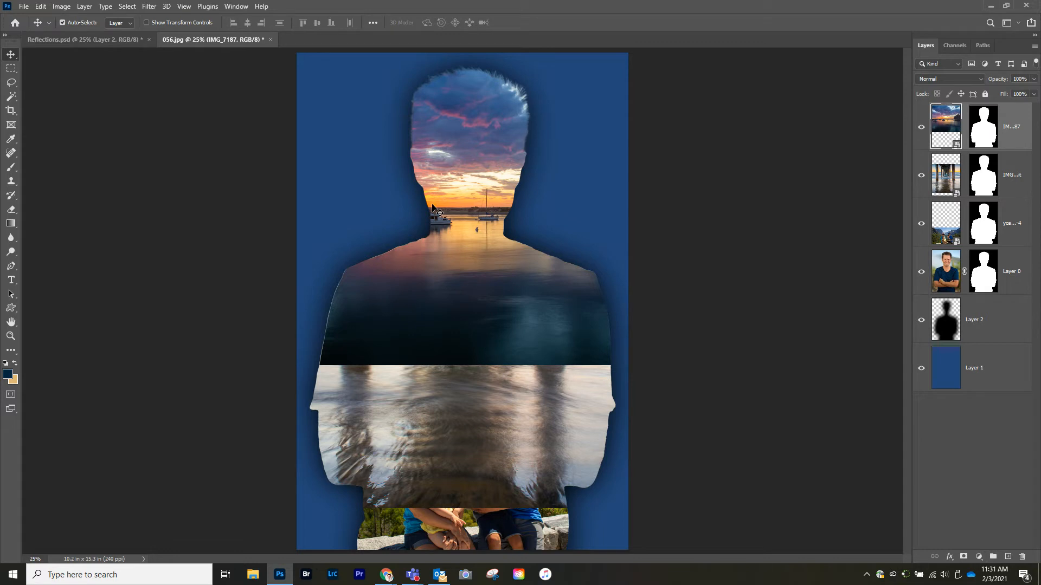
Step: Hide the IMG_7187 layer and move the pier image slightly lower inside its mask
left_click(921, 127)
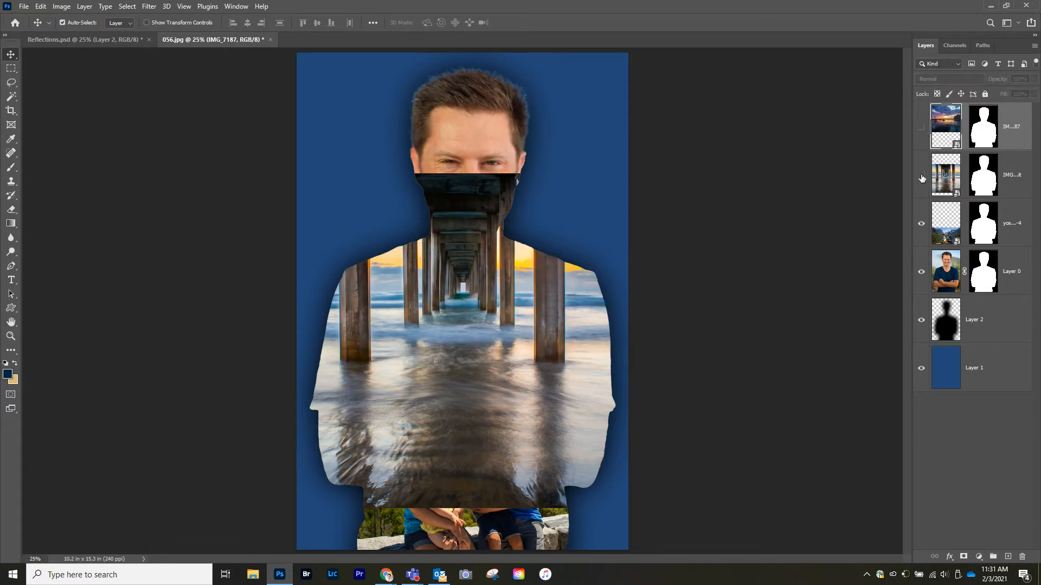
left_click(921, 175)
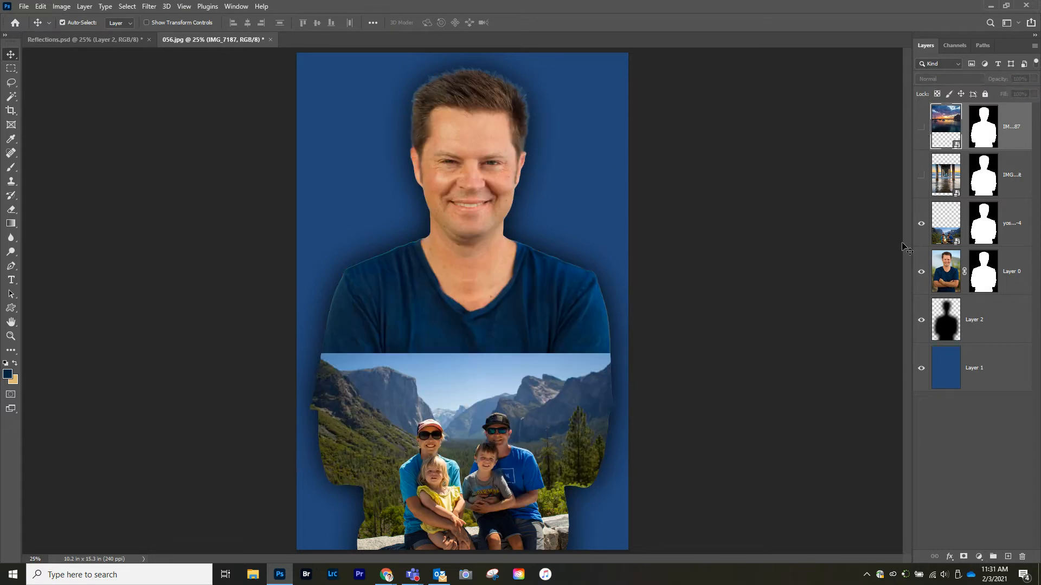
left_click(922, 175)
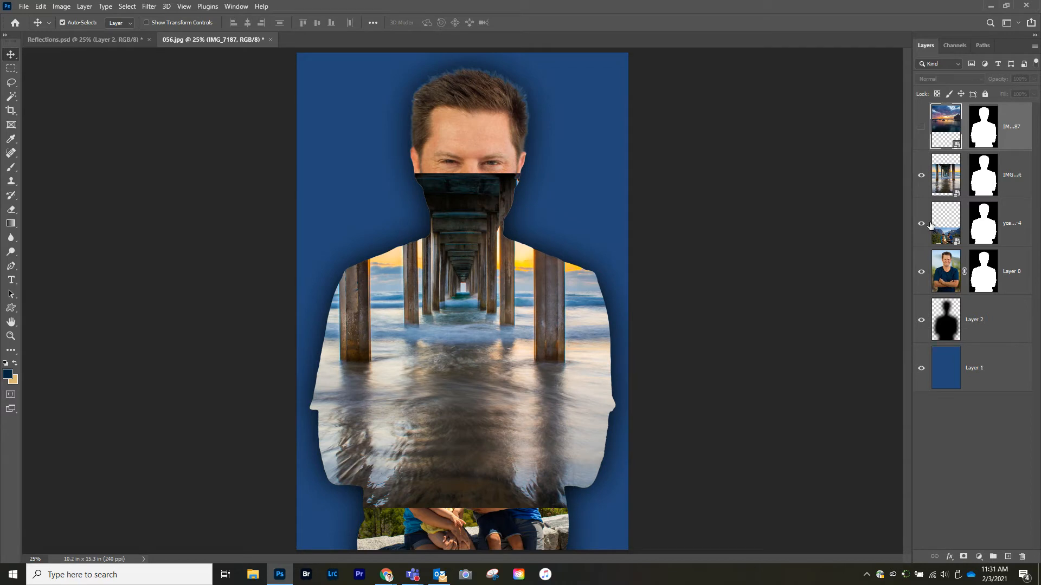
left_click_drag(455, 325, 465, 340)
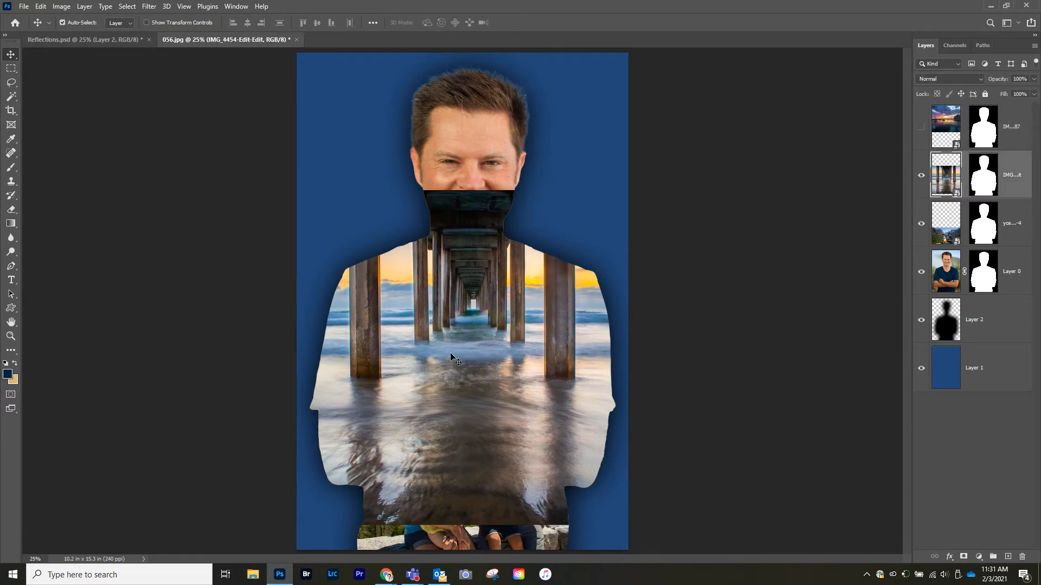
Step: Fade the top and bottom edges of the pier layer's mask with black-to-white gradients
left_click(983, 172)
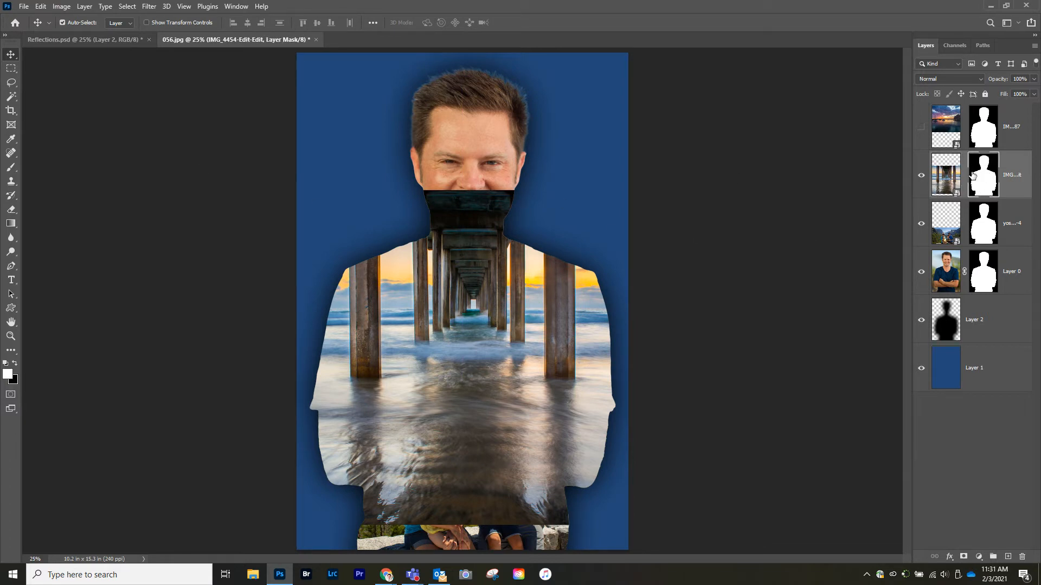
left_click(10, 224)
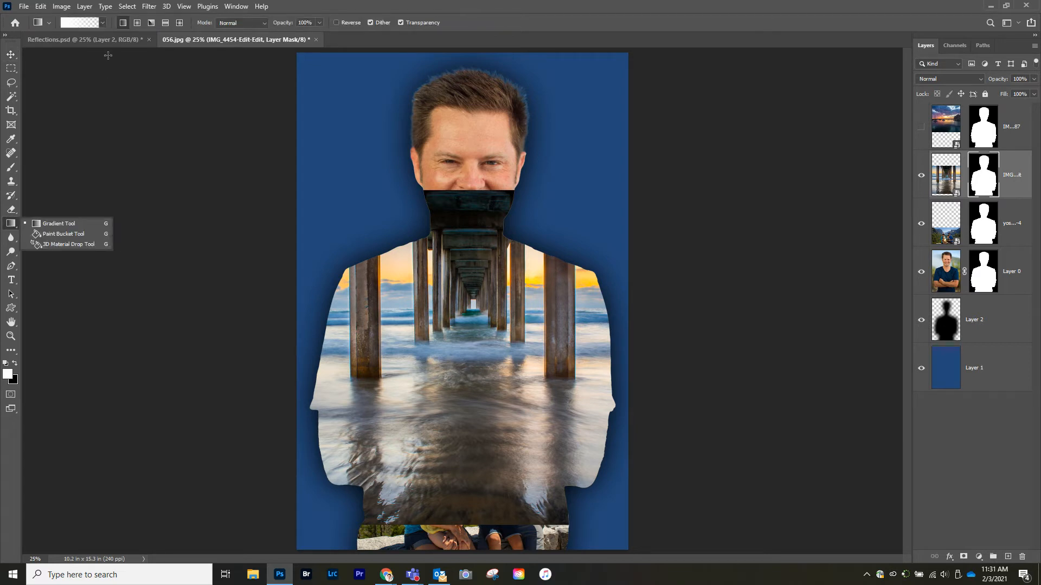
left_click(15, 364)
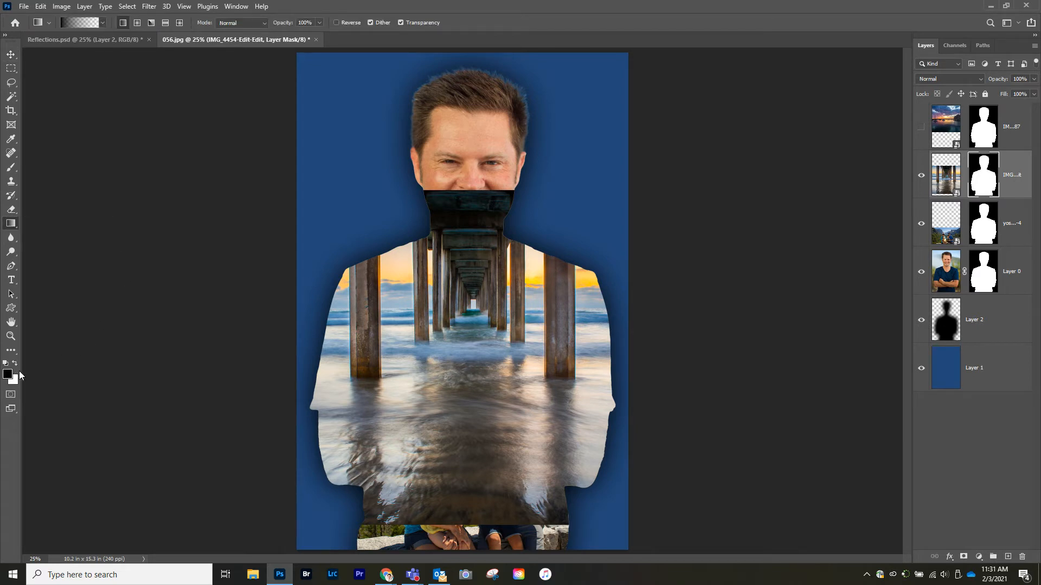
left_click(103, 23)
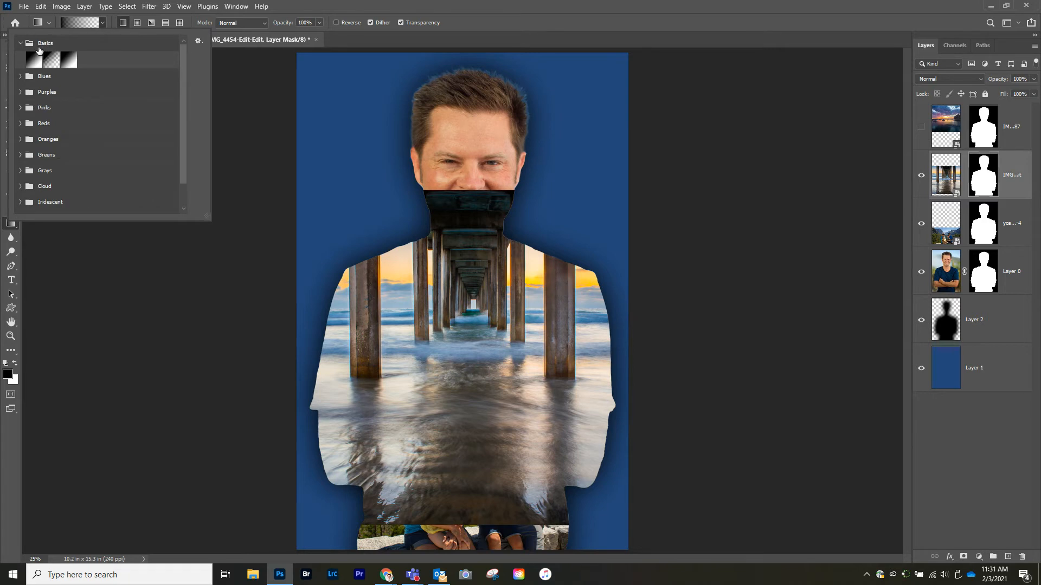
left_click(20, 43)
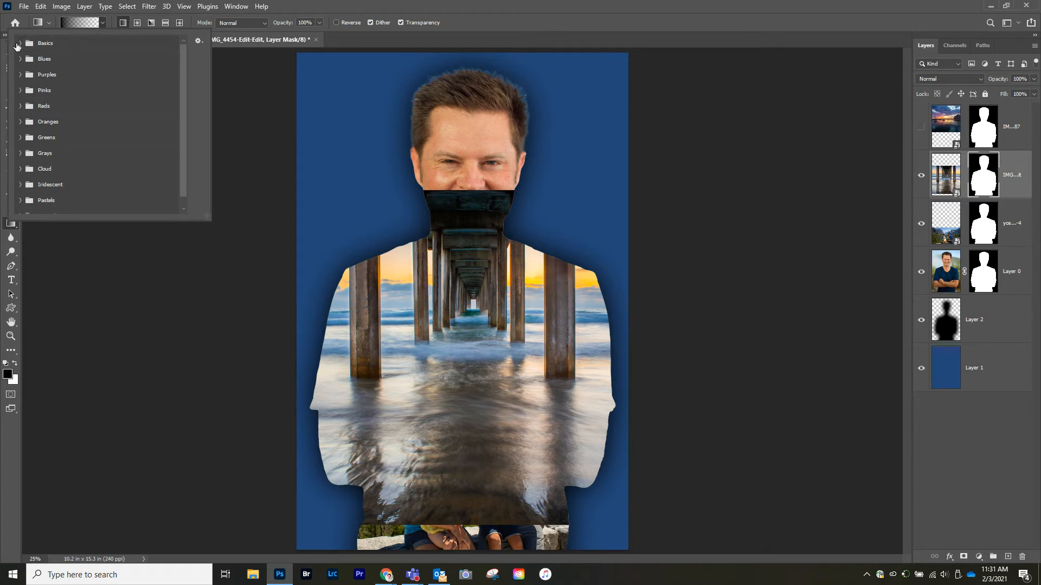
left_click(20, 43)
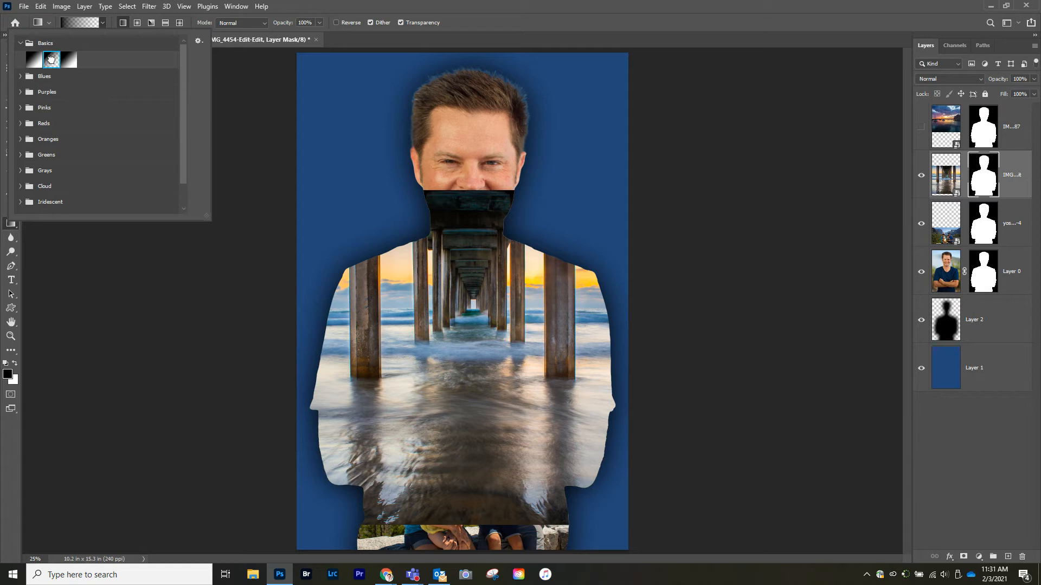
left_click(185, 315)
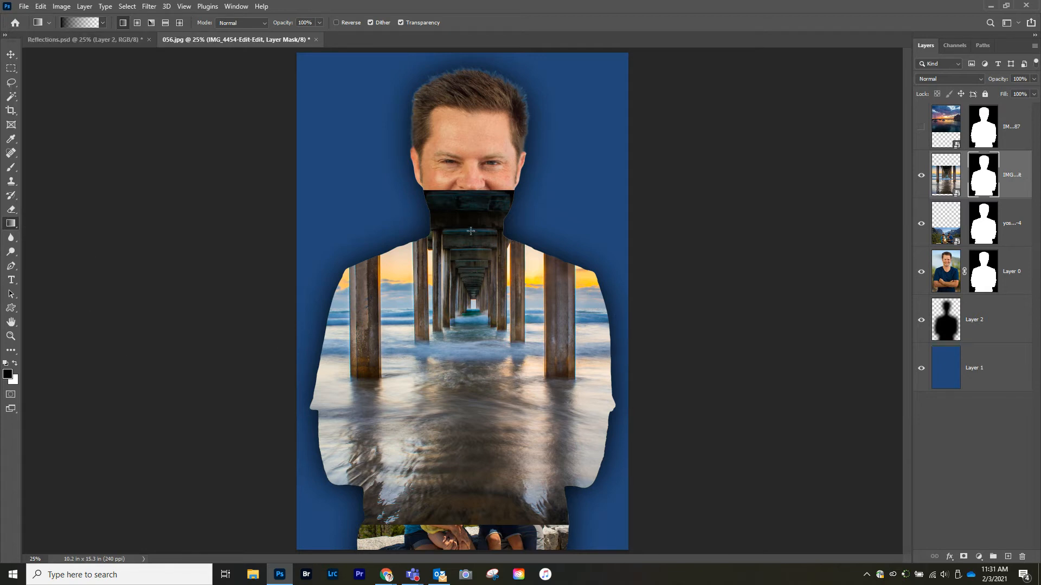
left_click_drag(470, 216, 469, 301)
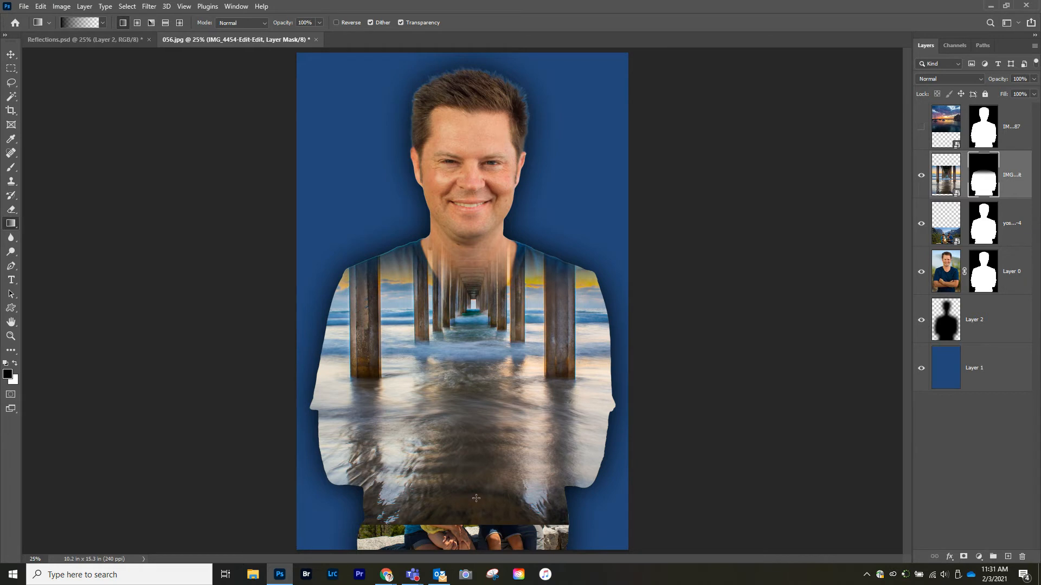
left_click_drag(466, 482, 470, 395)
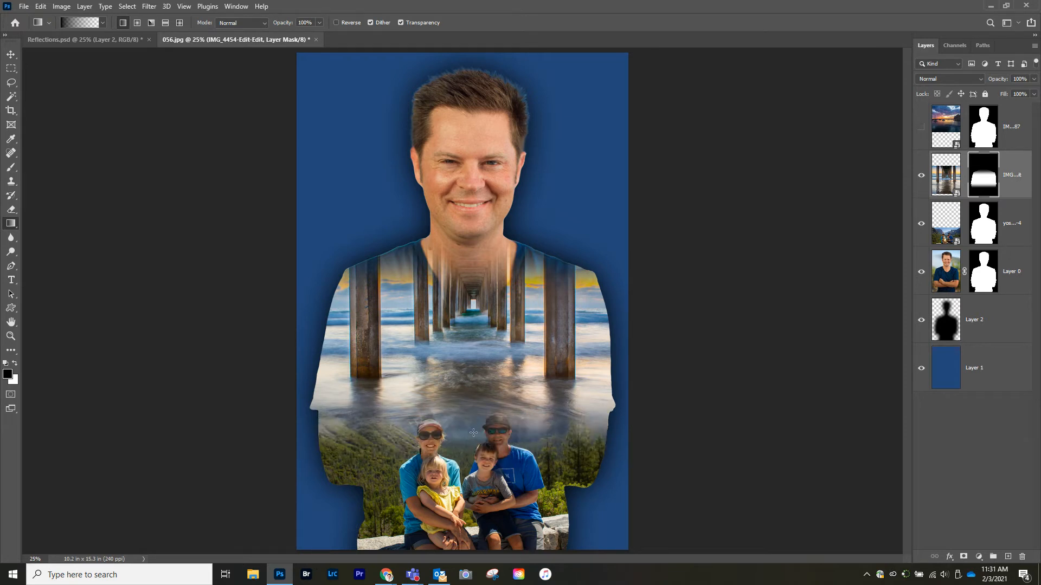
mouse_move(474, 409)
left_mouse_down()
mouse_move(476, 389)
mouse_move(474, 398)
left_mouse_up()
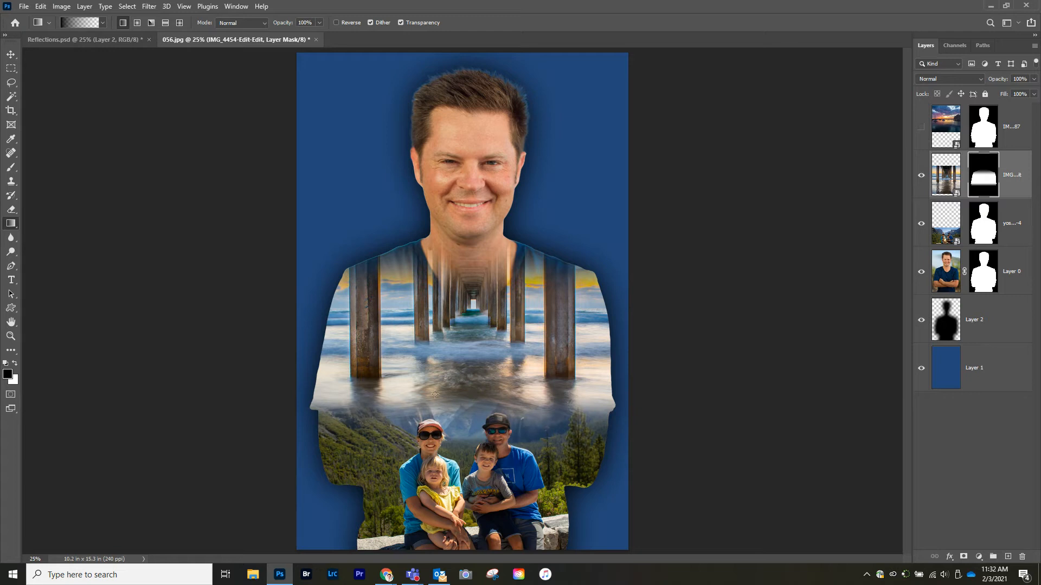
Step: Compare the composite with the Reflections.psd reference document and return to 056.jpg
left_click(87, 40)
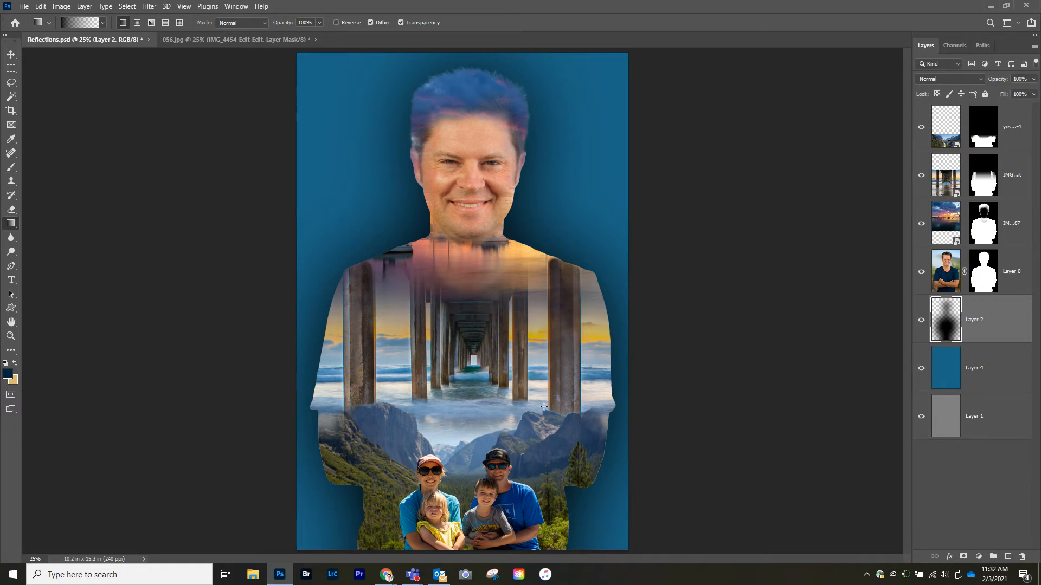
left_click(241, 40)
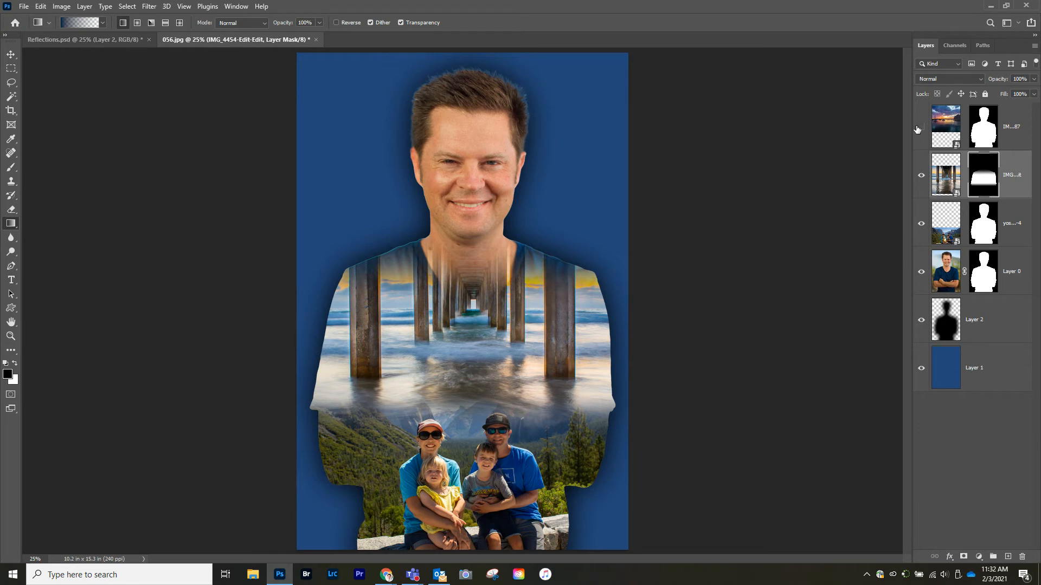
Step: Try to select everything except the Yosemite photo's sky while toggling the pier and sunset layers
left_click(922, 176)
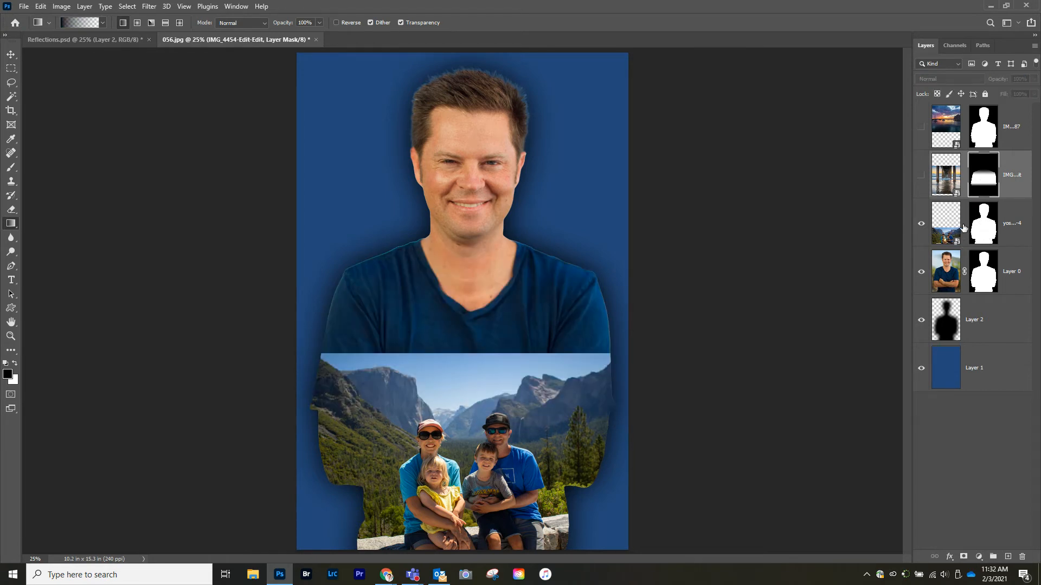
left_click(945, 222)
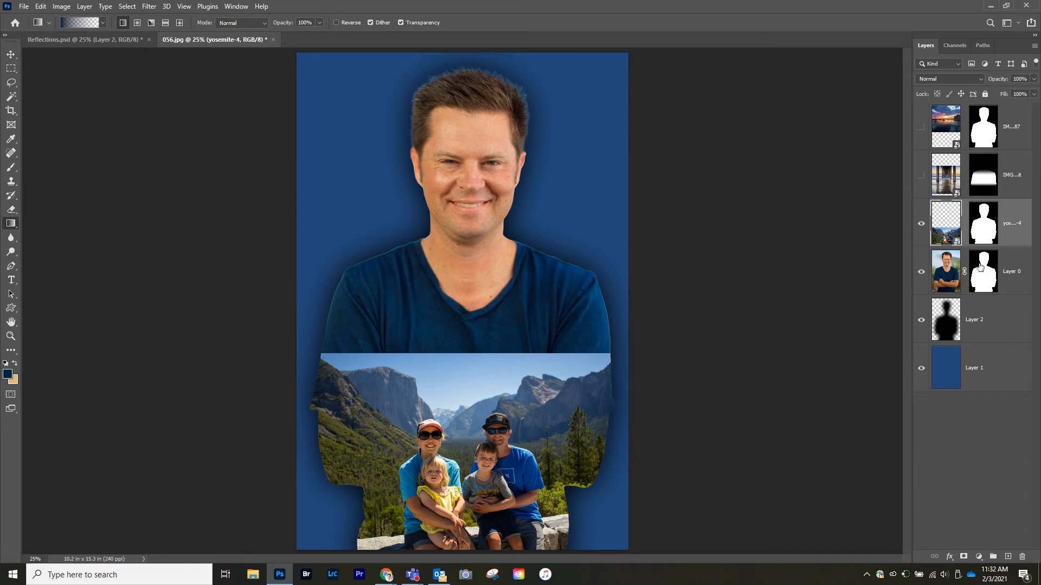
left_click(127, 6)
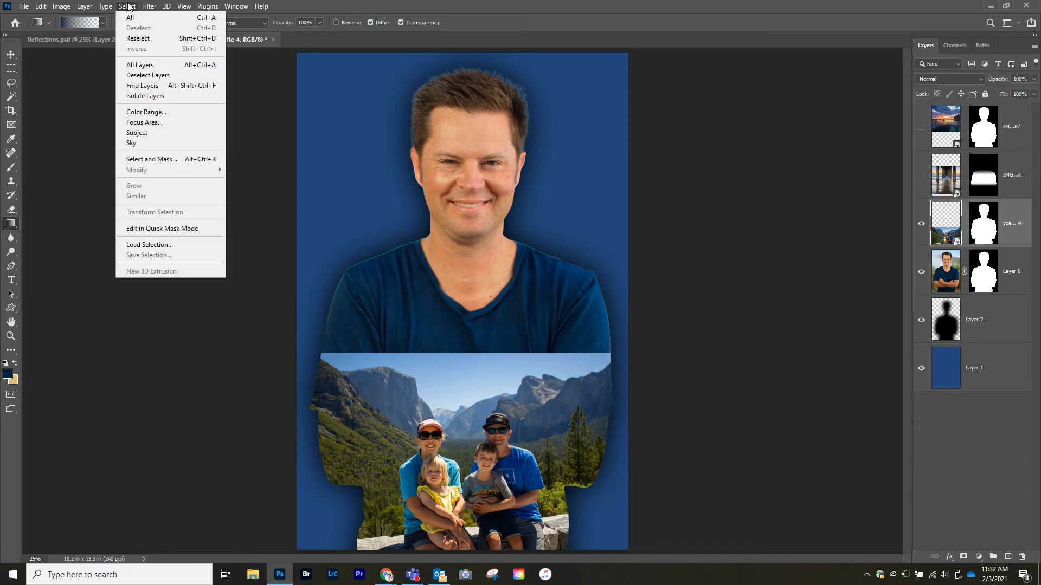
left_click(130, 144)
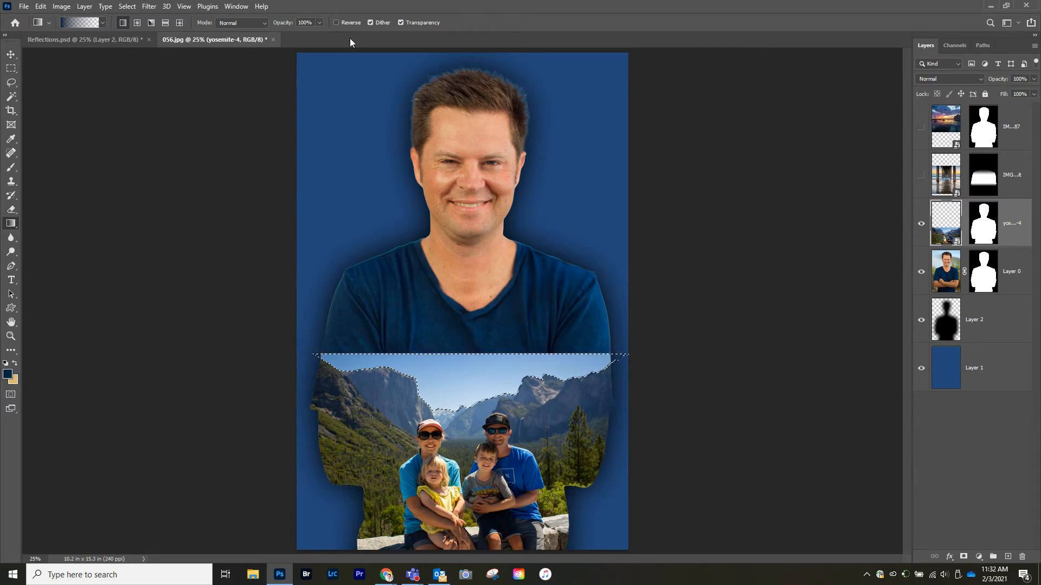
left_click(111, 6)
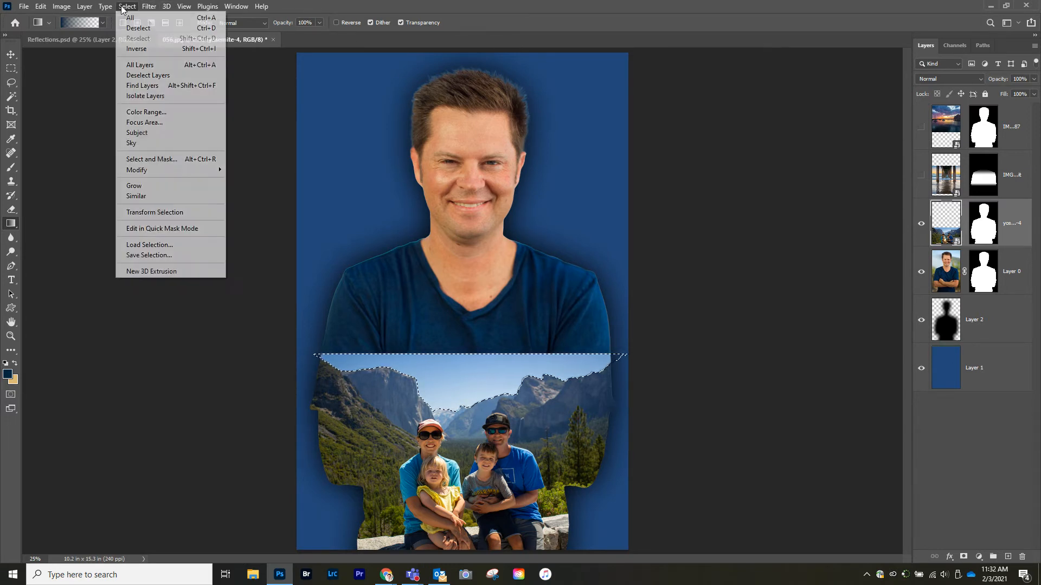
left_click(142, 47)
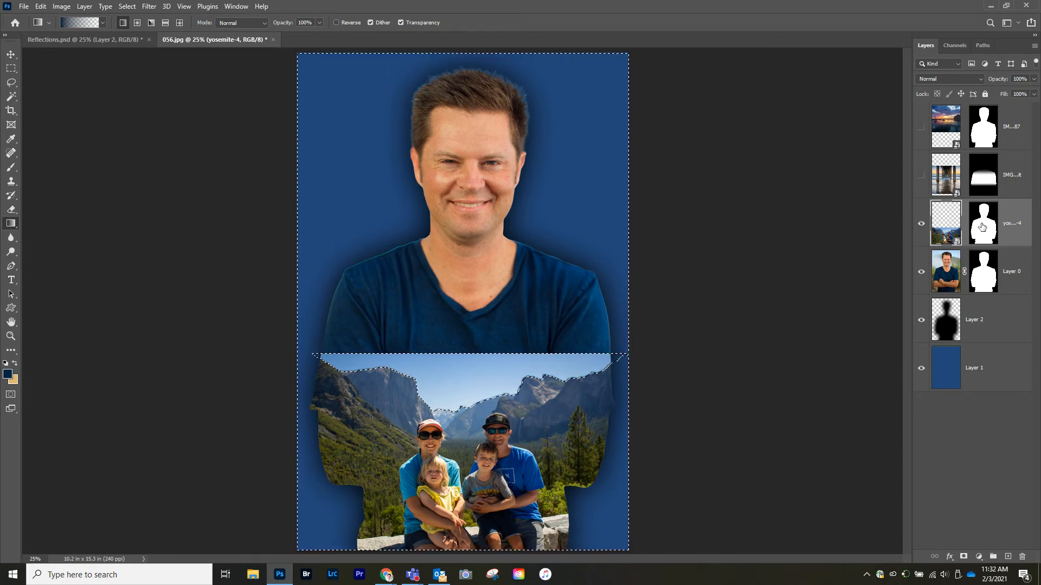
left_click(921, 174)
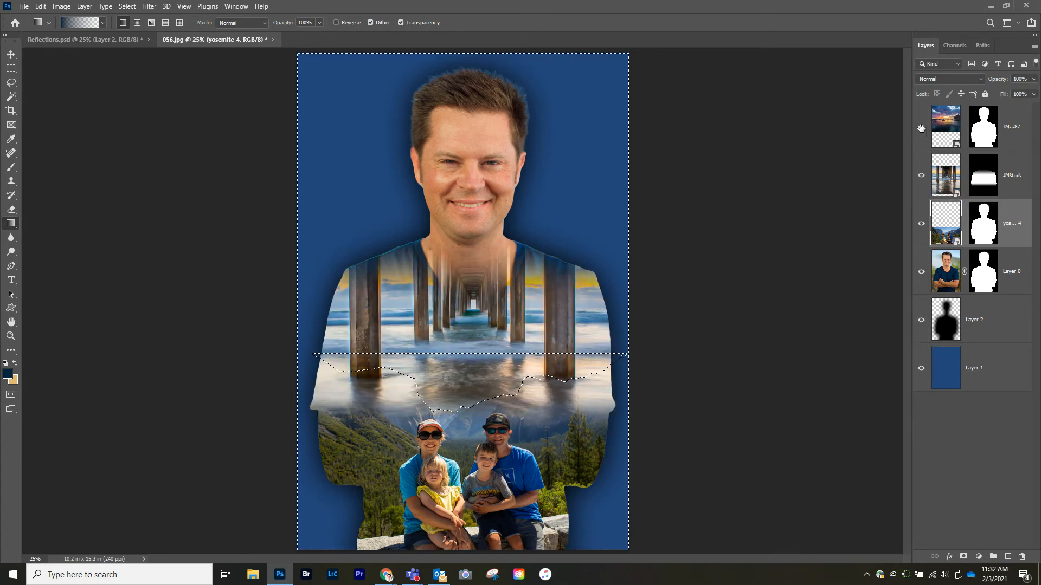
left_click(921, 127)
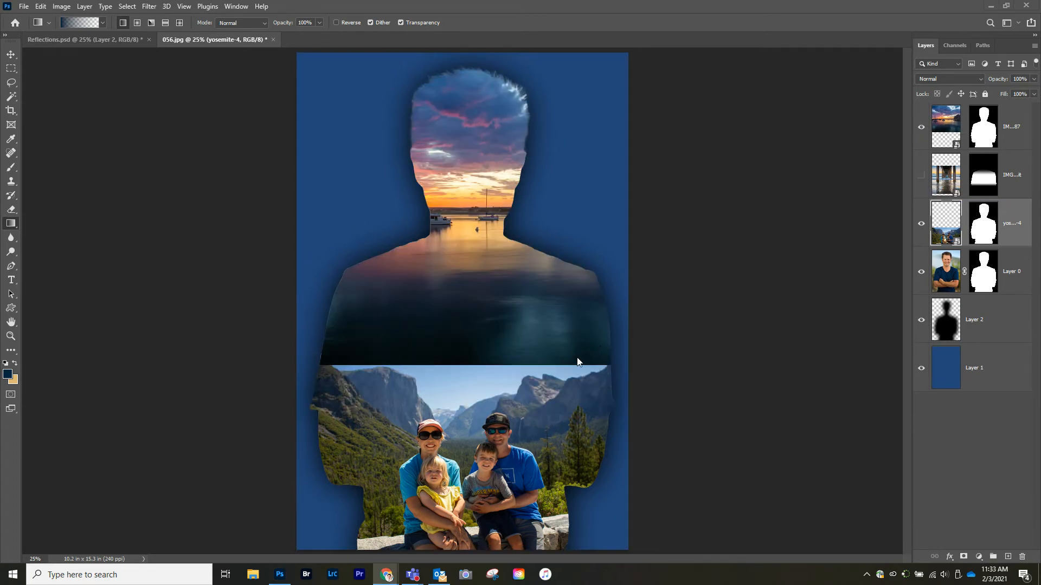
left_click(494, 396)
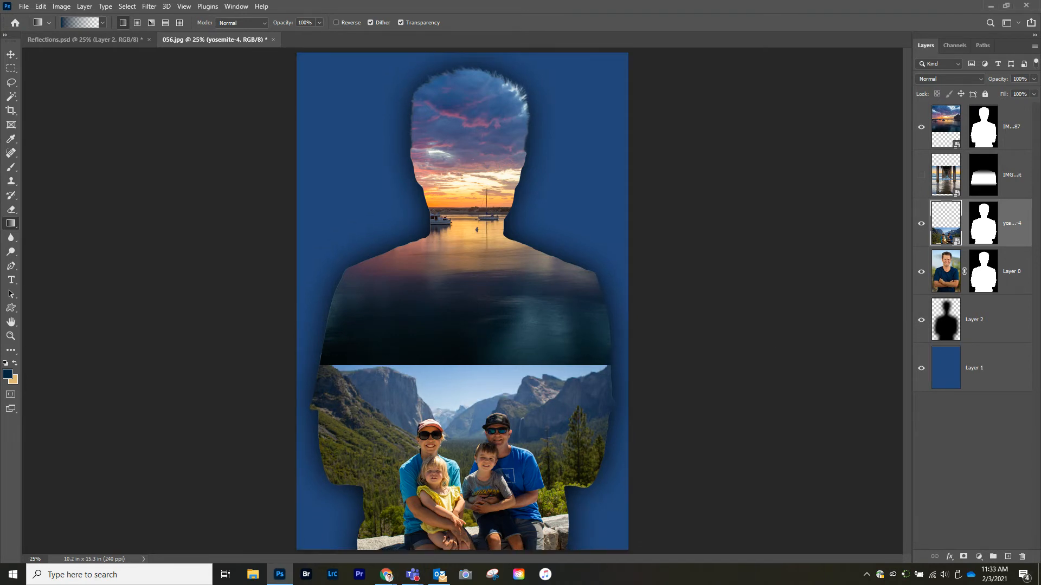
Step: Fade the top of the Yosemite layer's mask with gradients and view it with the pier layer shown and sunset layer hidden
left_click(984, 227)
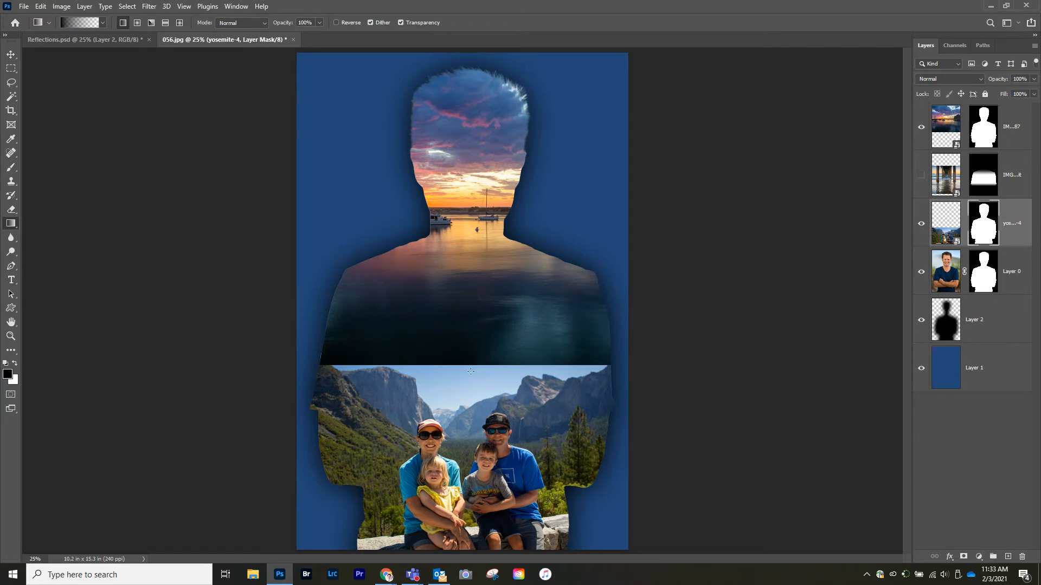
left_click_drag(471, 371, 463, 449)
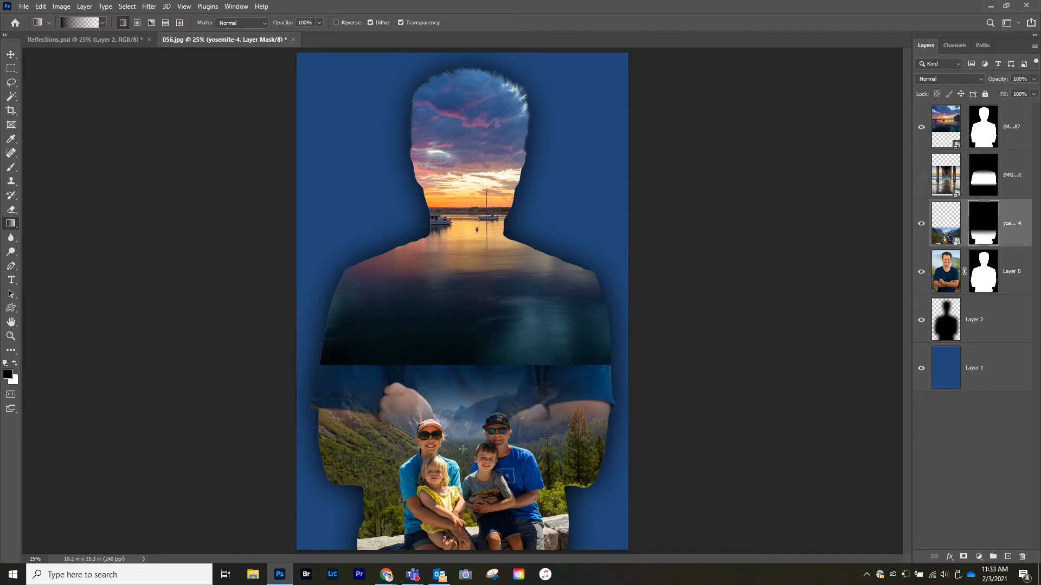
left_click_drag(475, 368, 477, 404)
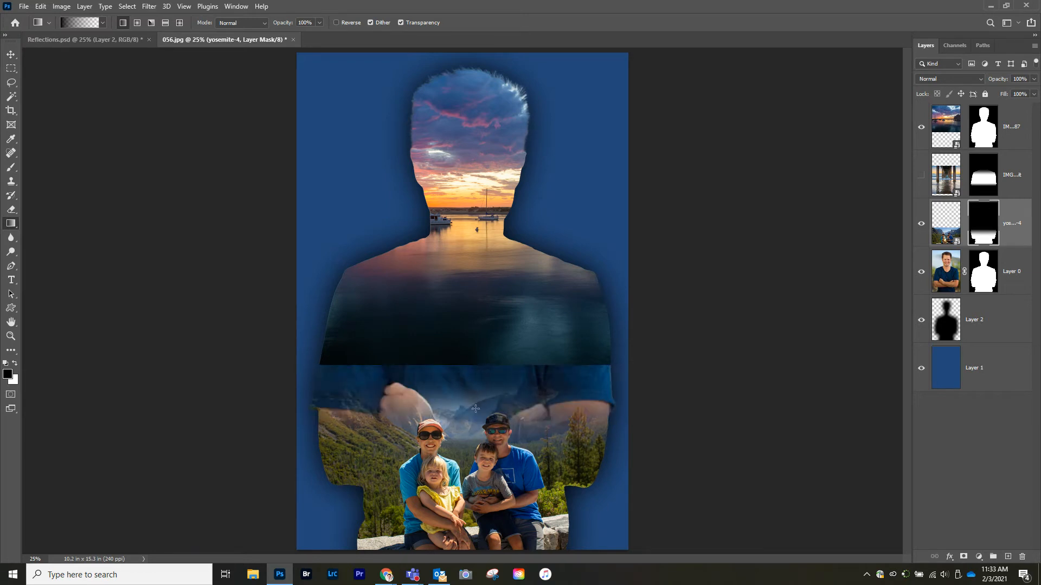
left_click_drag(478, 360, 471, 402)
left_click(921, 176)
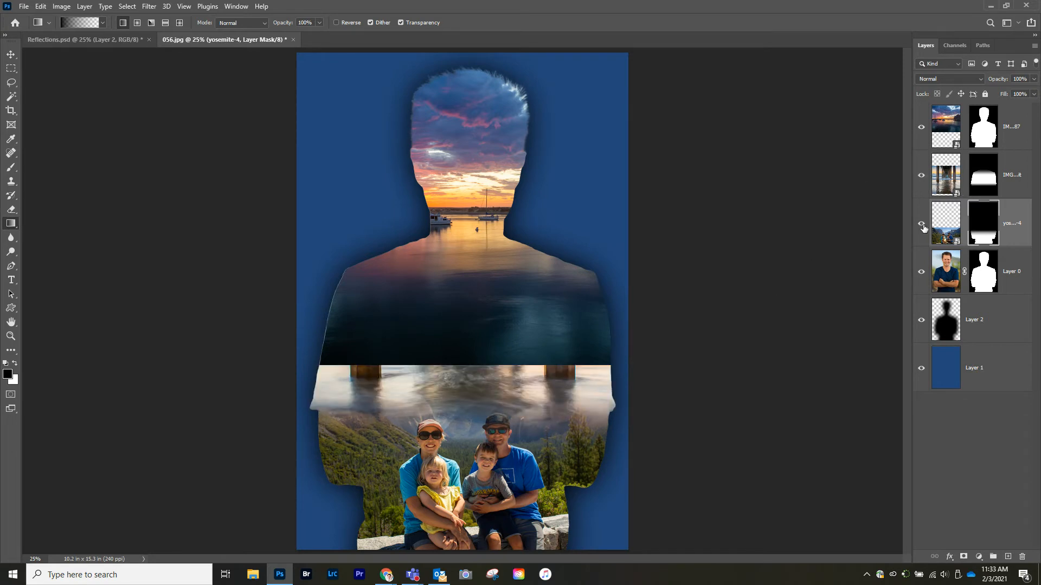
left_click(921, 129)
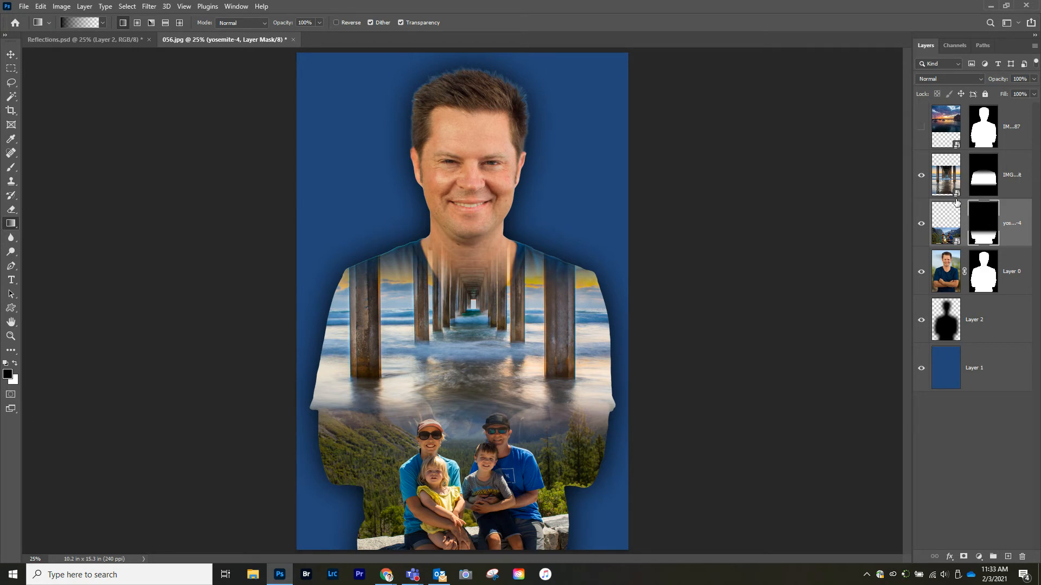
Step: Disable the Yosemite mask, select the photo's sky, invert the selection, and re-enable the mask
left_click(947, 218)
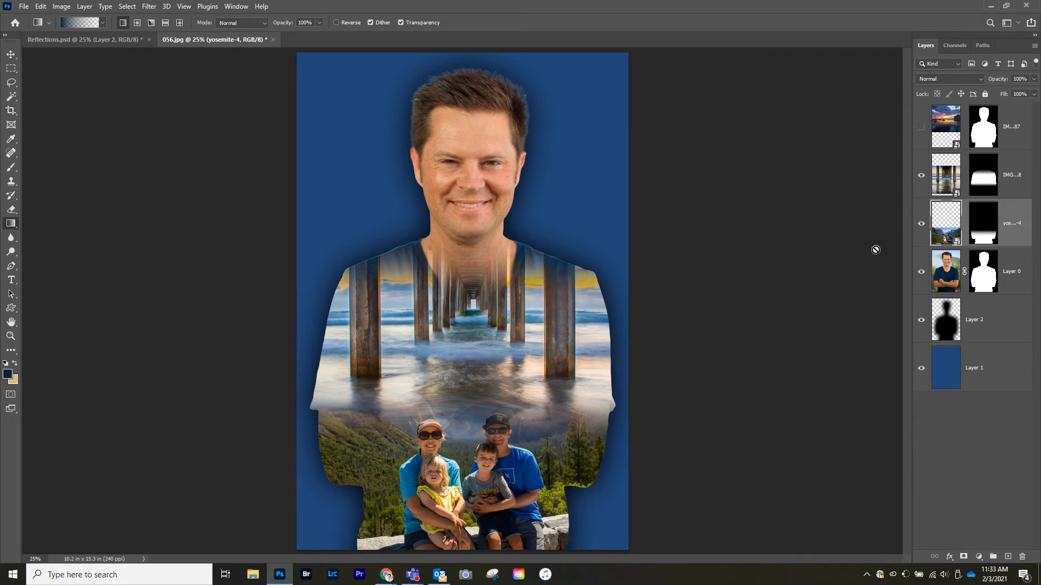
left_click(921, 175)
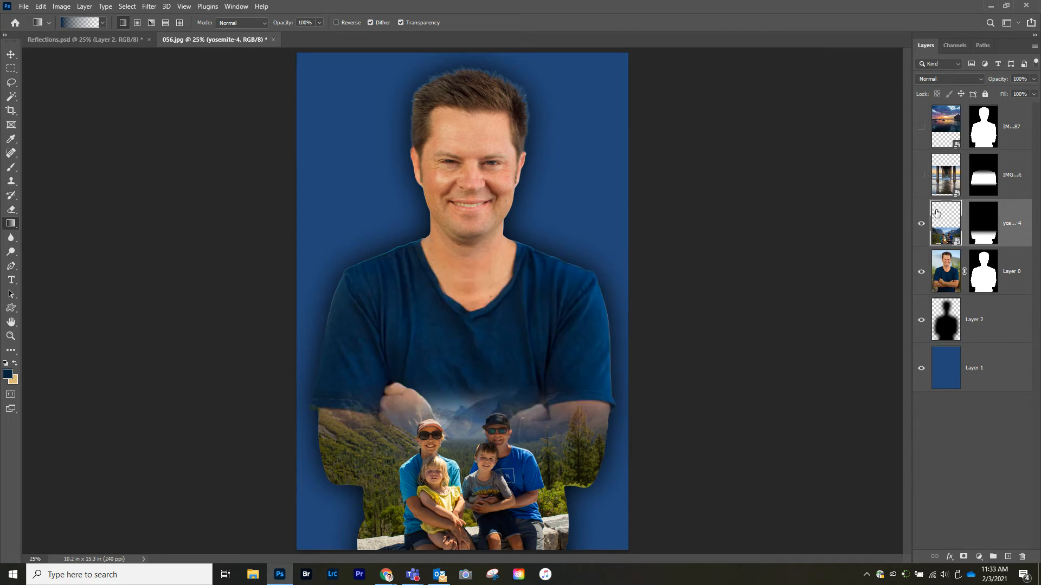
left_click(985, 223, "shift")
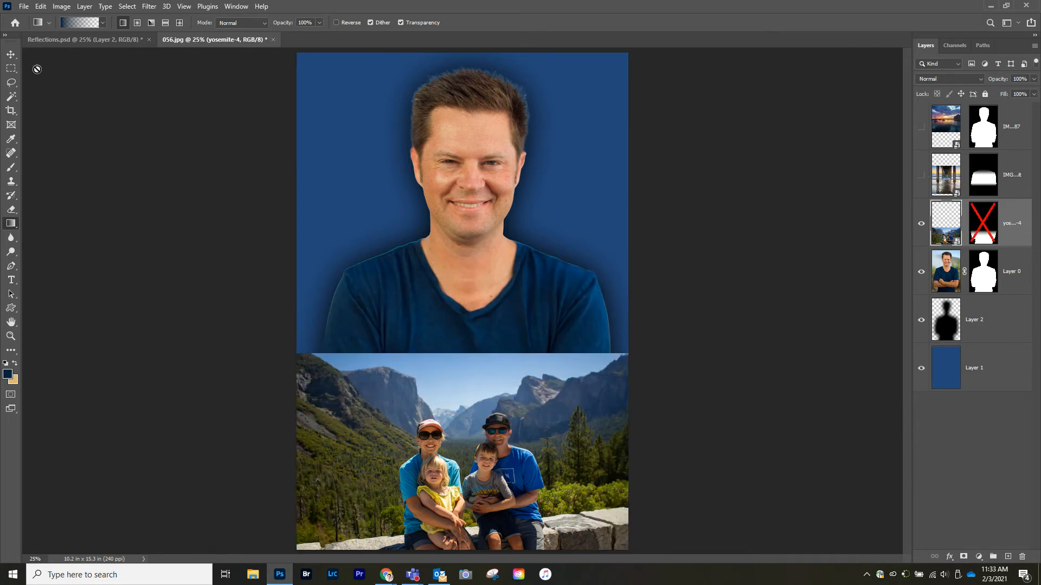
left_click(983, 227, "shift")
left_click(988, 229, "shift")
left_click(125, 6)
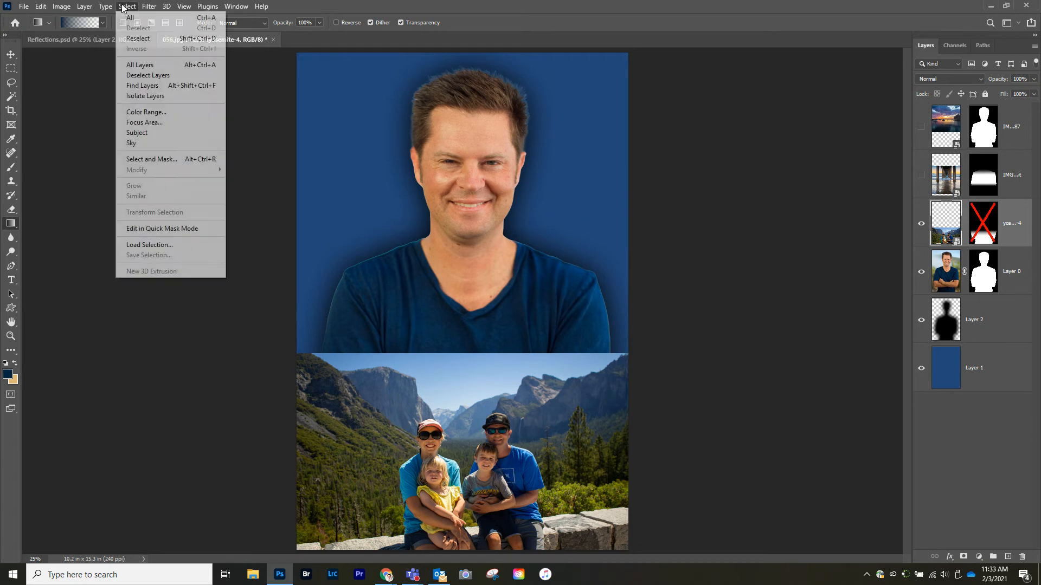
left_click(137, 144)
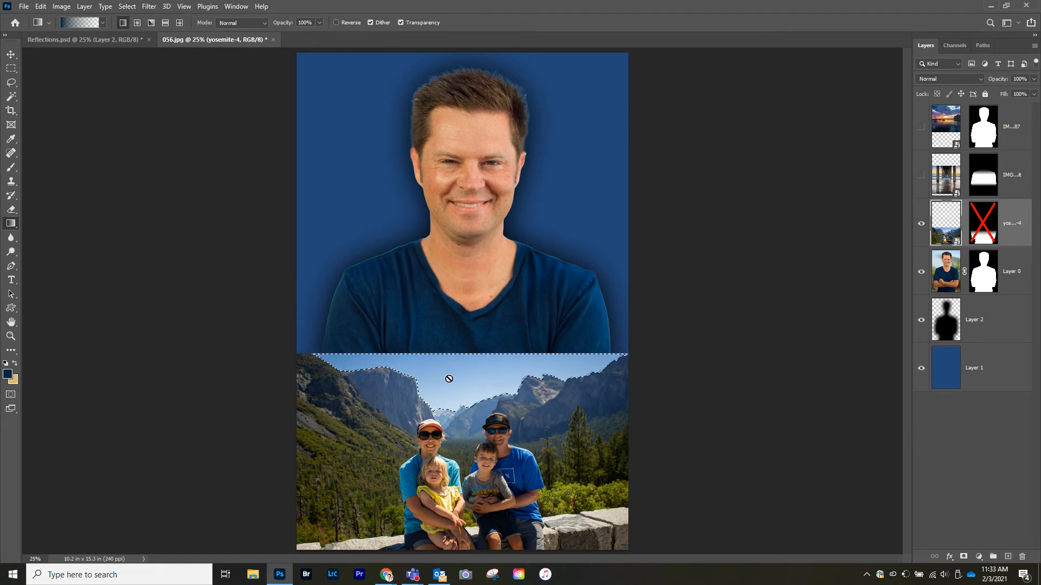
left_click(127, 6)
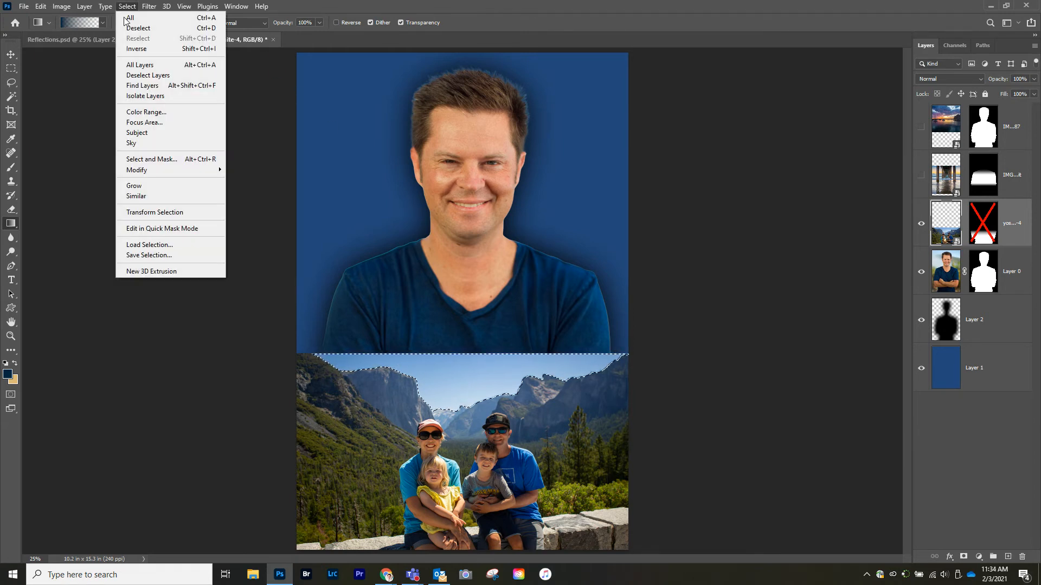
left_click(133, 43)
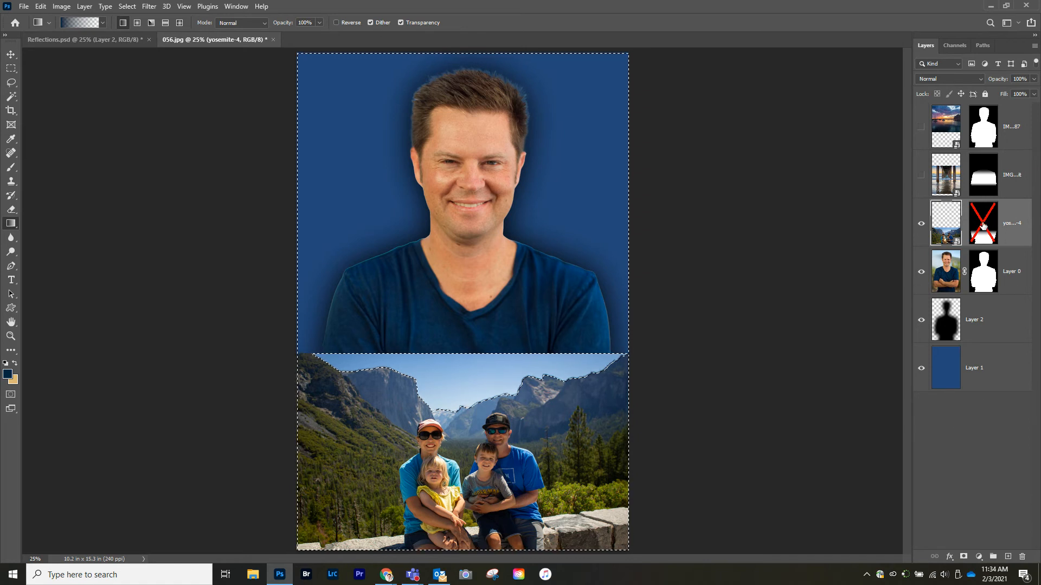
left_click(983, 226, "shift")
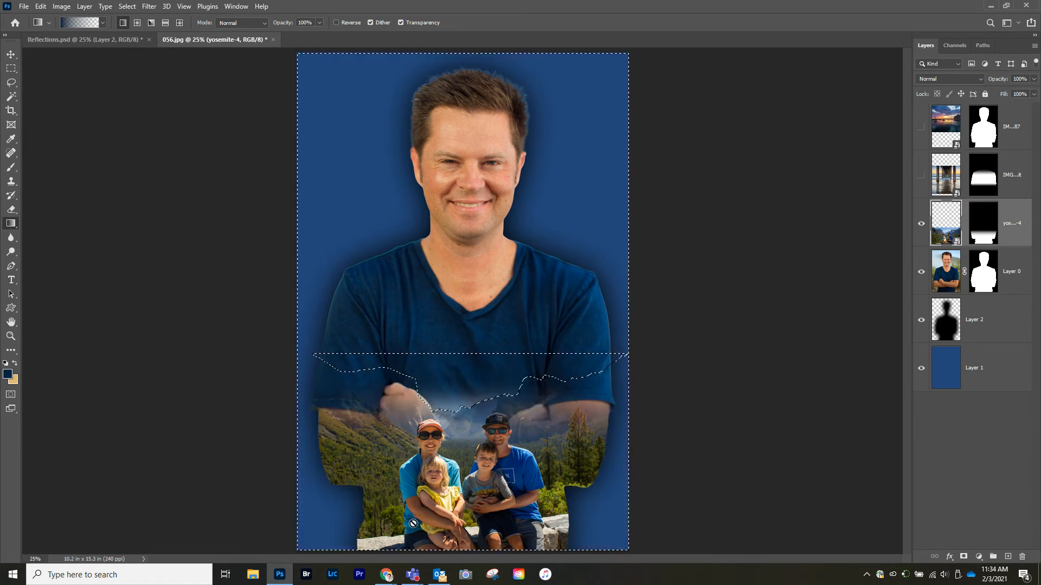
Step: Paint white inside the sky selection on the Yosemite mask at 100% opacity and flow to reveal the mountains, then deselect
key("b")
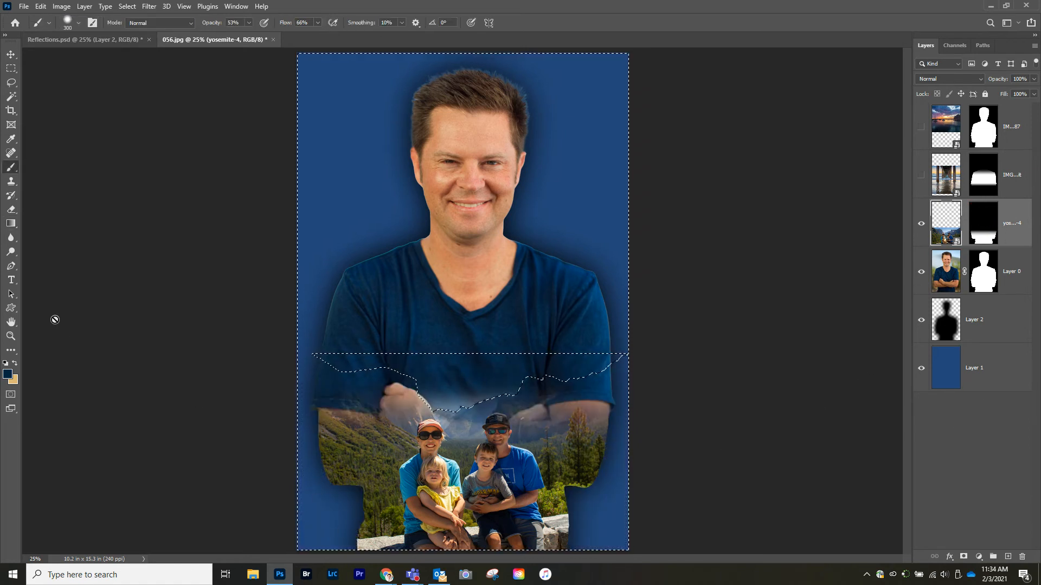
left_click(6, 364)
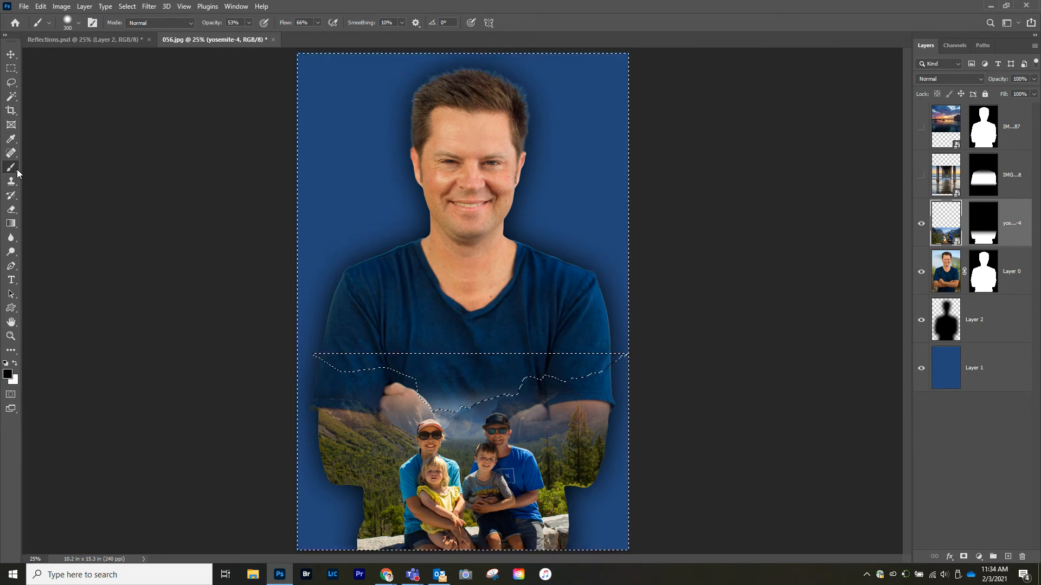
left_click(985, 227)
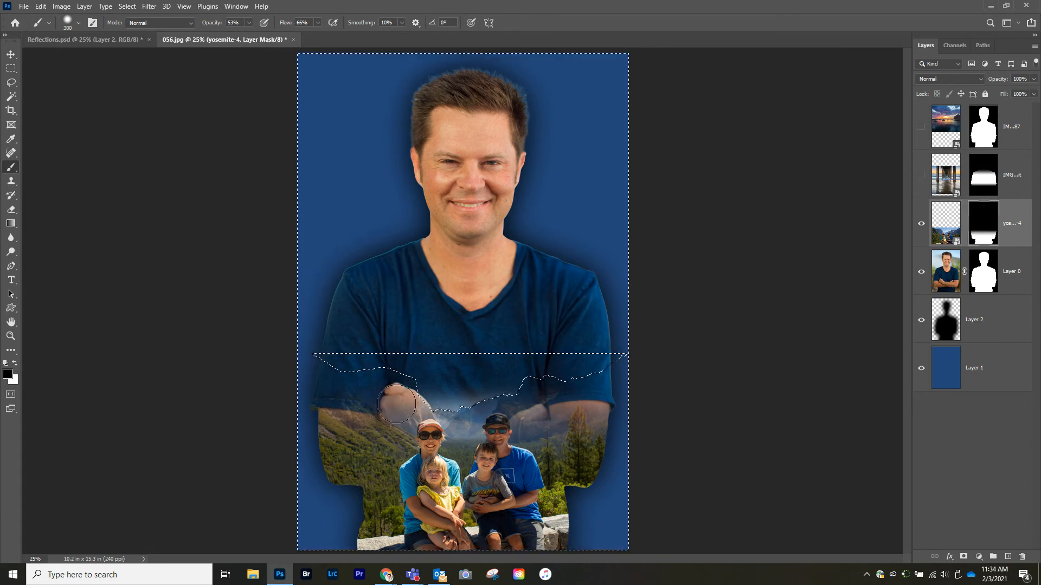
key("x")
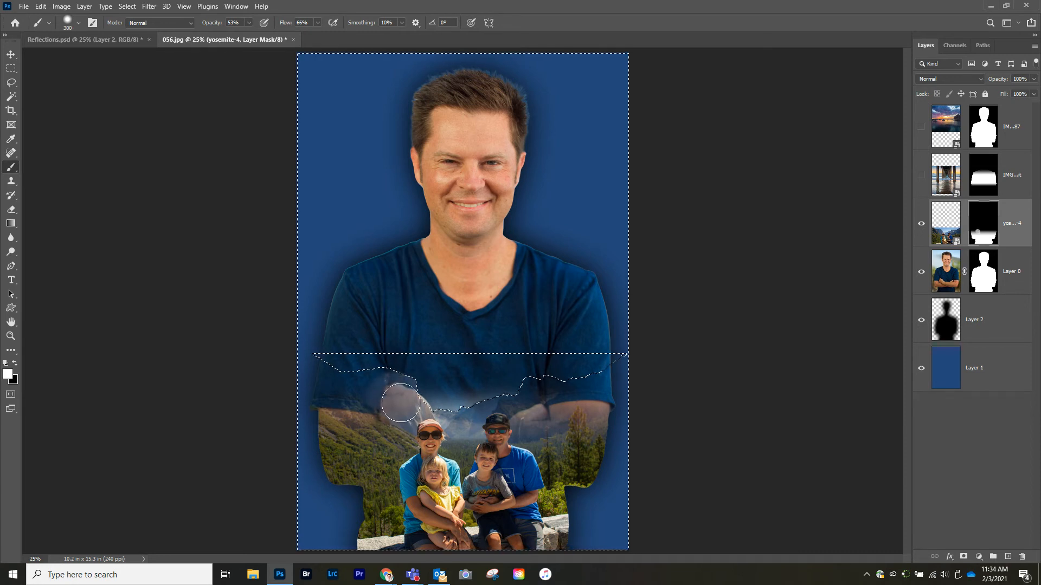
left_click(249, 23)
left_click(318, 23)
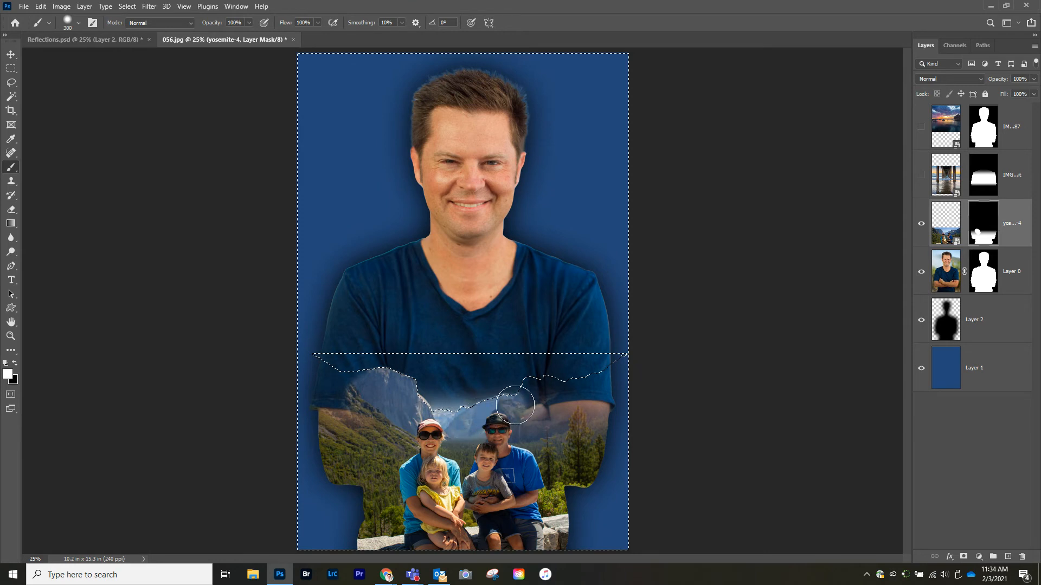
mouse_move(528, 415)
left_mouse_down()
mouse_move(522, 403)
mouse_move(518, 425)
mouse_move(528, 398)
mouse_move(569, 408)
mouse_move(575, 424)
mouse_move(578, 405)
mouse_move(564, 442)
mouse_move(579, 390)
mouse_move(558, 409)
mouse_move(522, 385)
mouse_move(502, 416)
mouse_move(420, 418)
mouse_move(379, 388)
mouse_move(355, 398)
mouse_move(357, 385)
mouse_move(349, 414)
left_mouse_up()
key("ctrl+d")
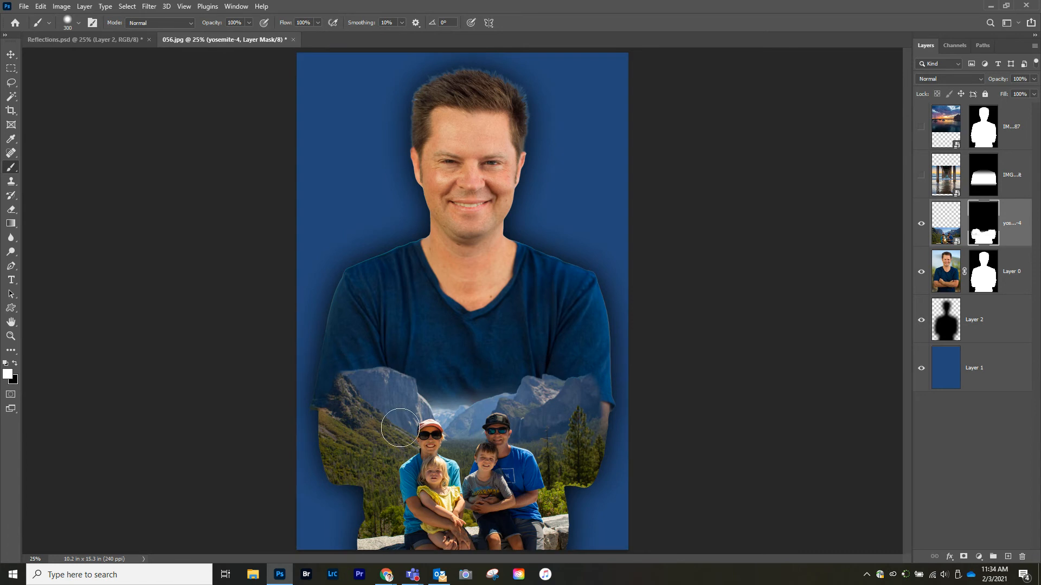
Step: Toggle the pier and sunset layers' visibility and move the Yosemite layer above the pier layer
left_click(921, 175)
left_click(921, 127)
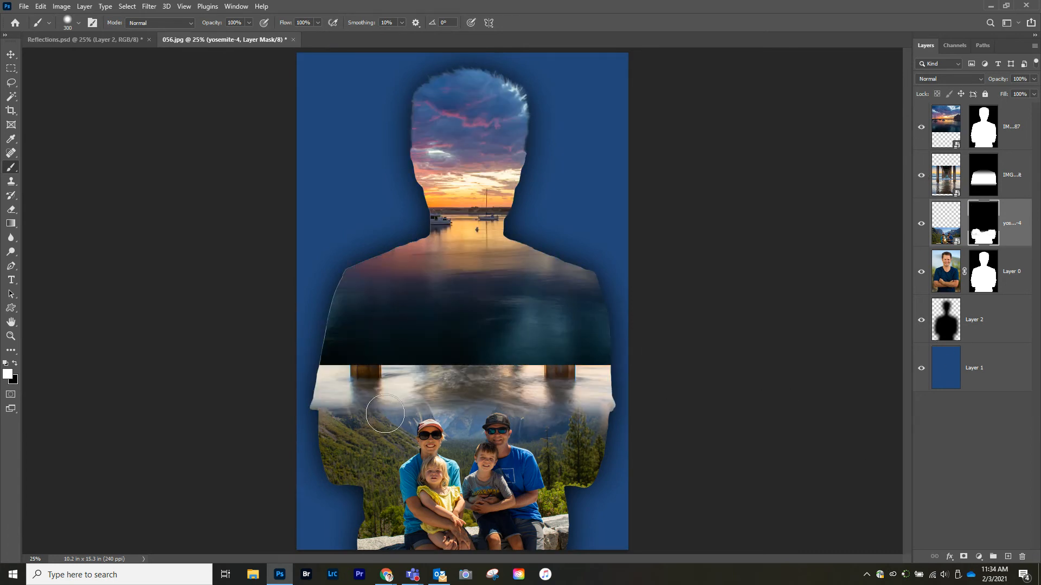
left_click(921, 126)
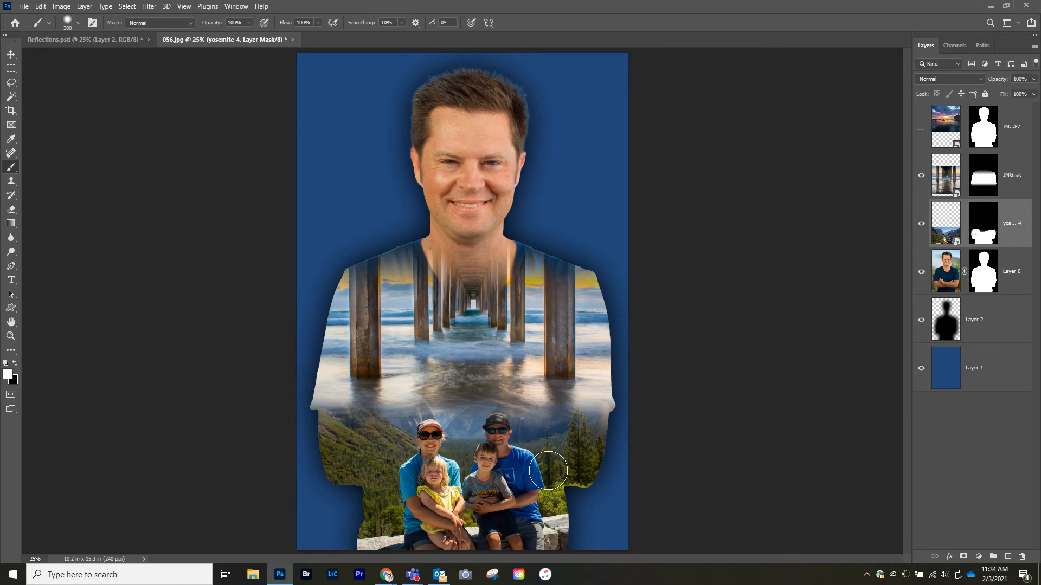
left_click(922, 176)
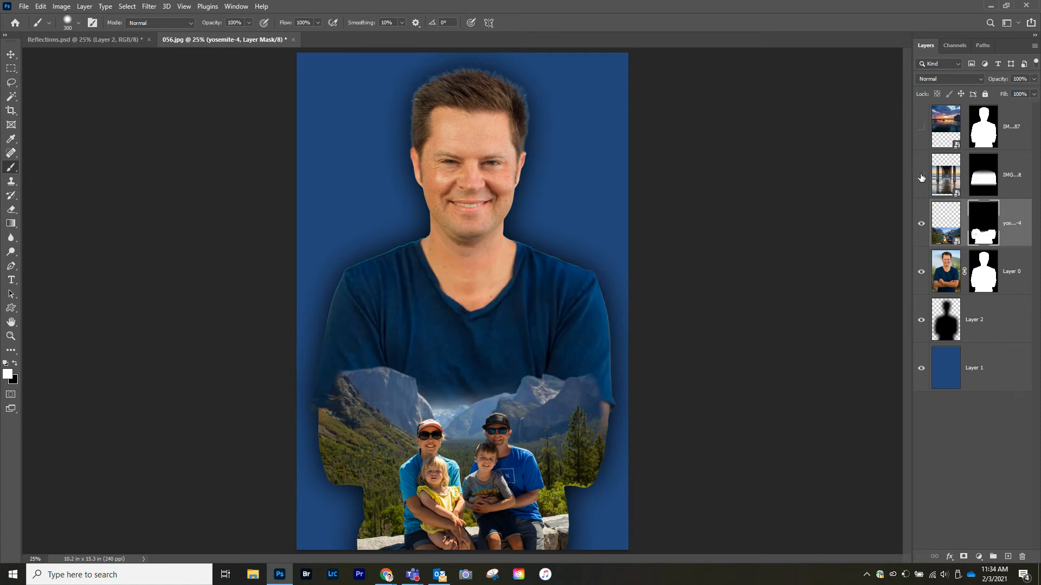
left_click(921, 176)
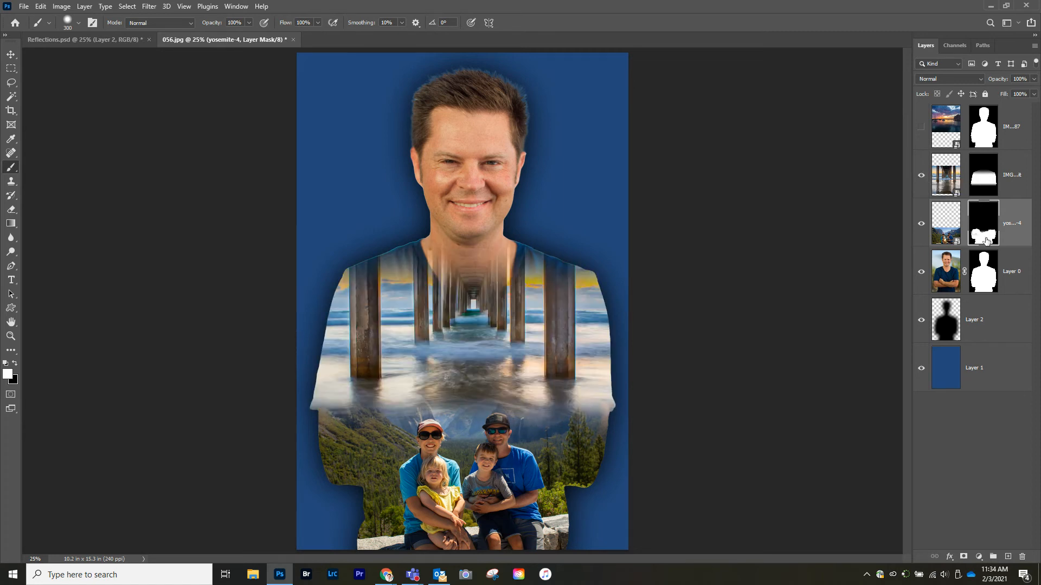
left_click_drag(947, 216, 947, 156)
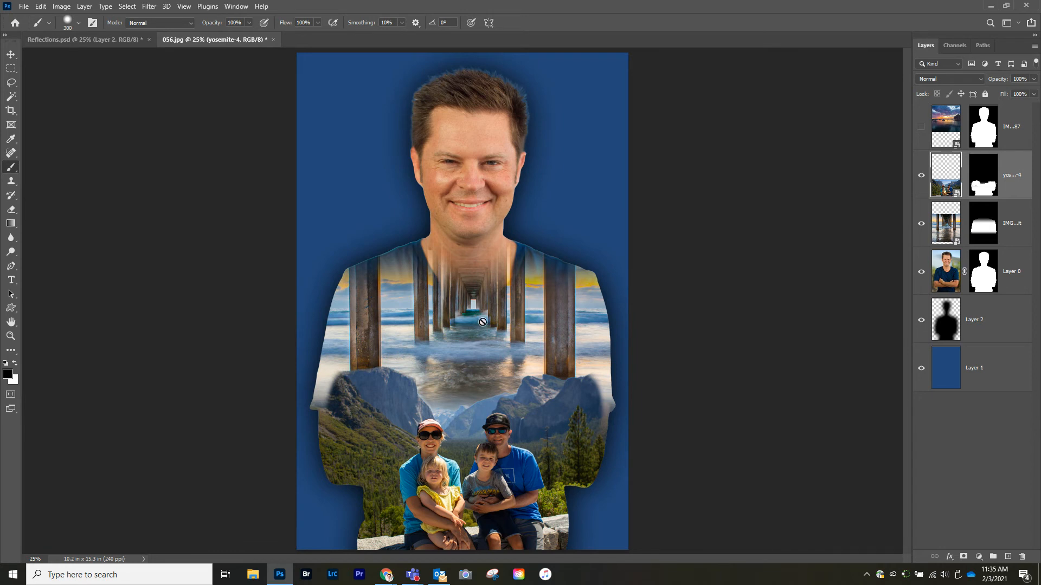
Step: Show the sunset layer and fade the bottom of its mask with a black gradient from the chest up to the neck
left_click(921, 127)
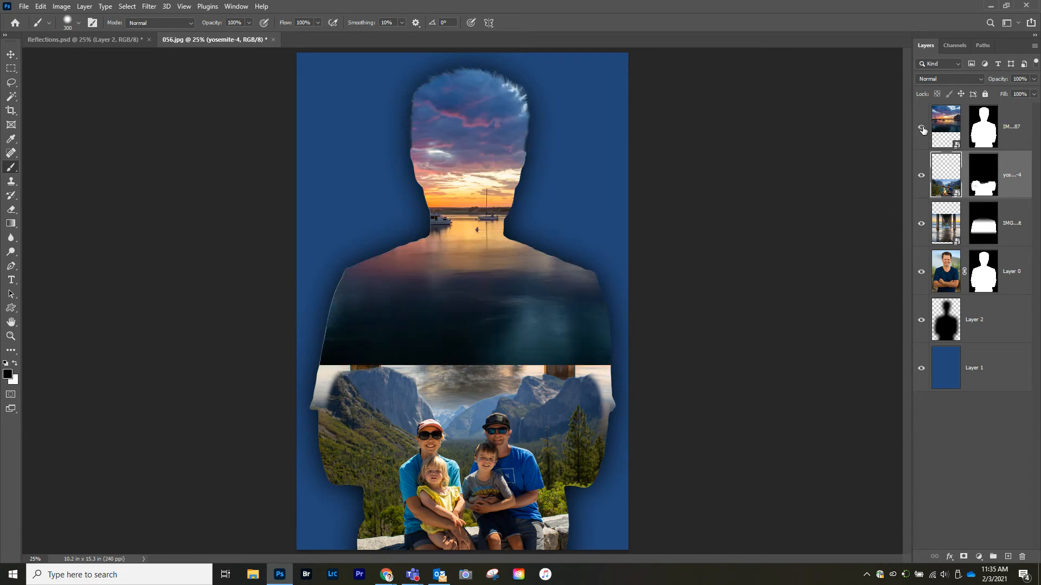
left_click(977, 138)
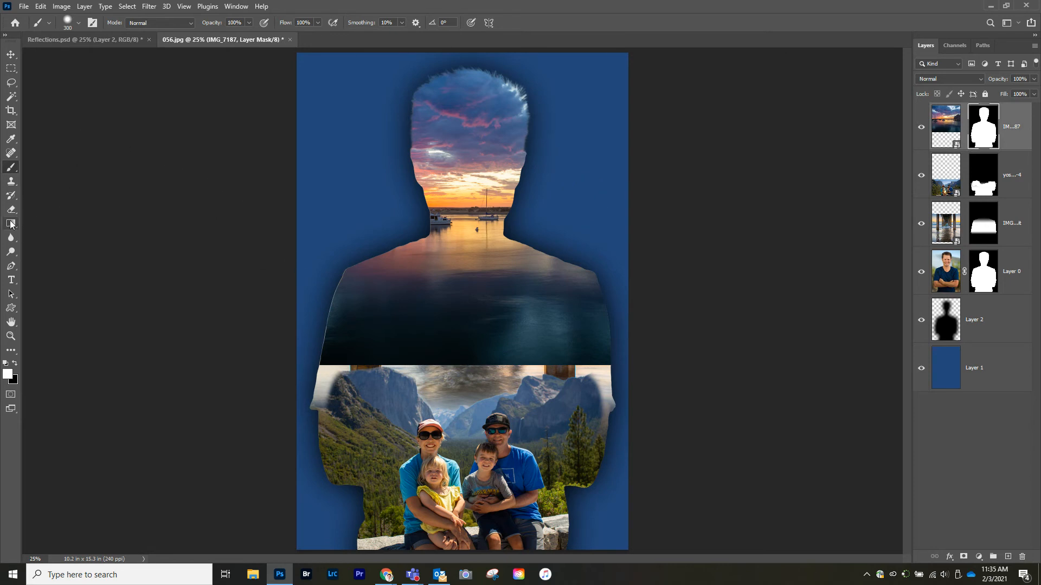
left_click(11, 223)
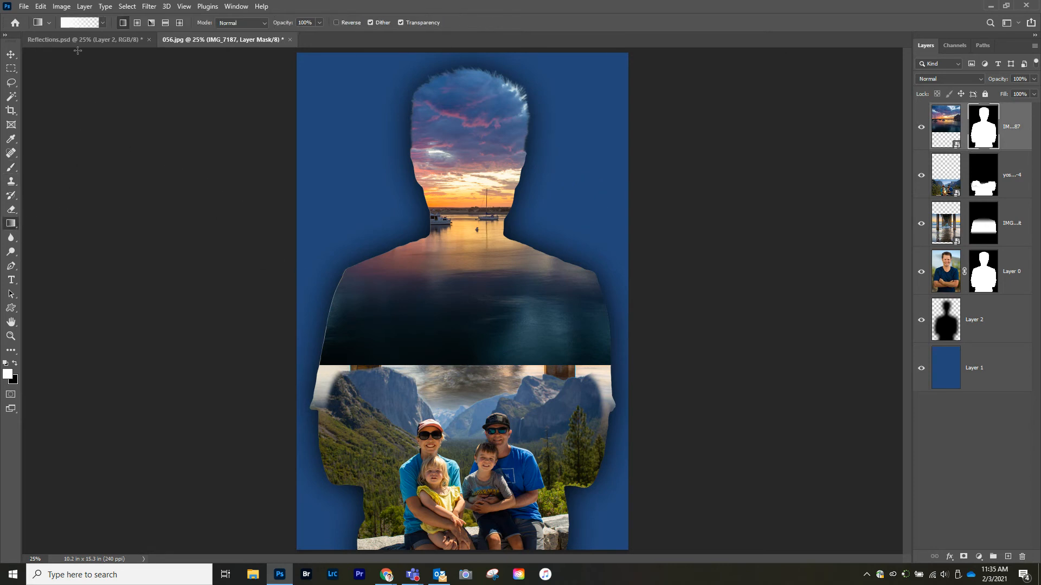
left_click(16, 365)
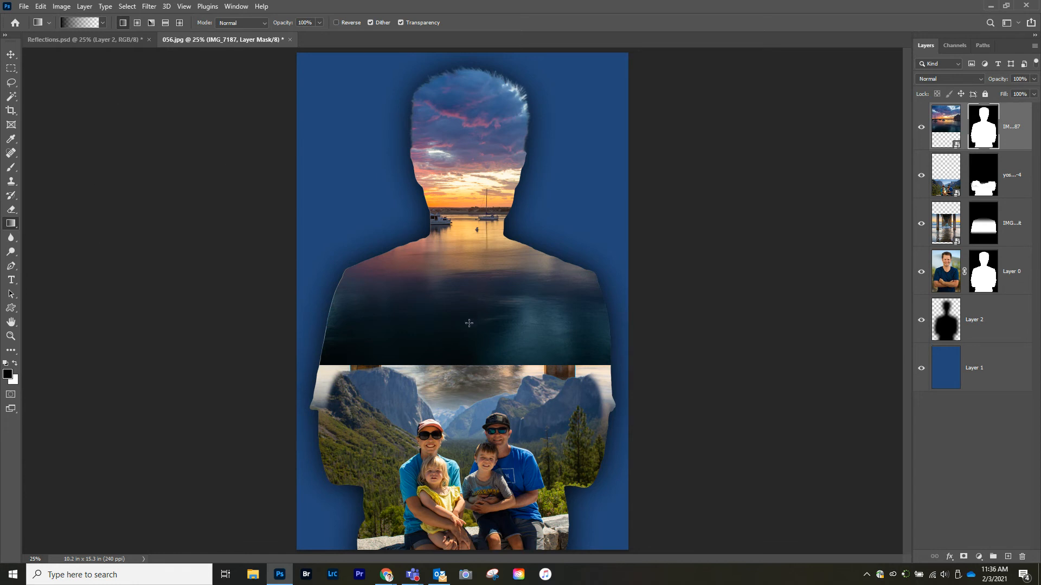
left_click_drag(468, 314, 474, 244)
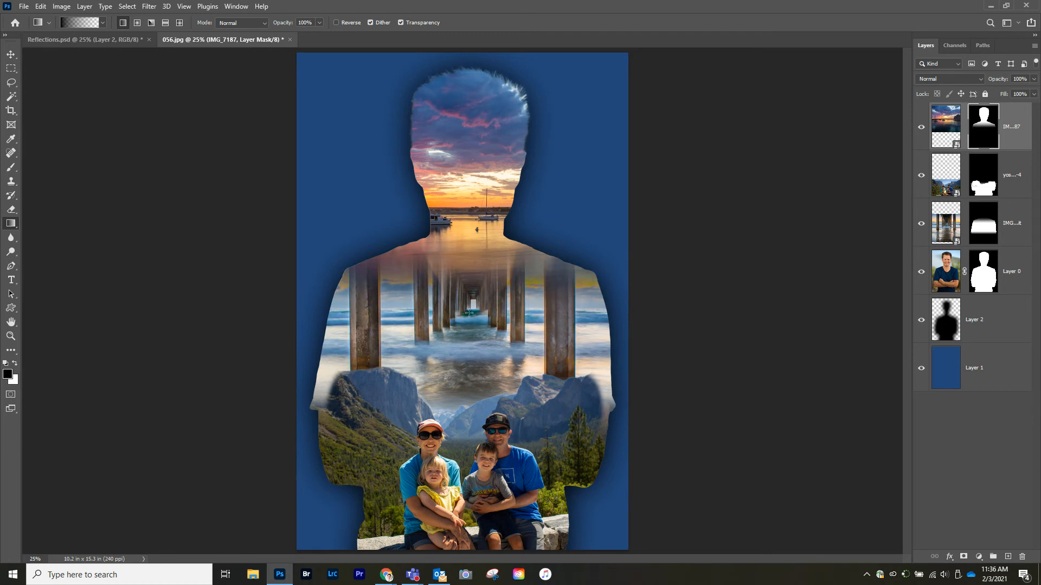
left_click_drag(470, 242, 470, 242)
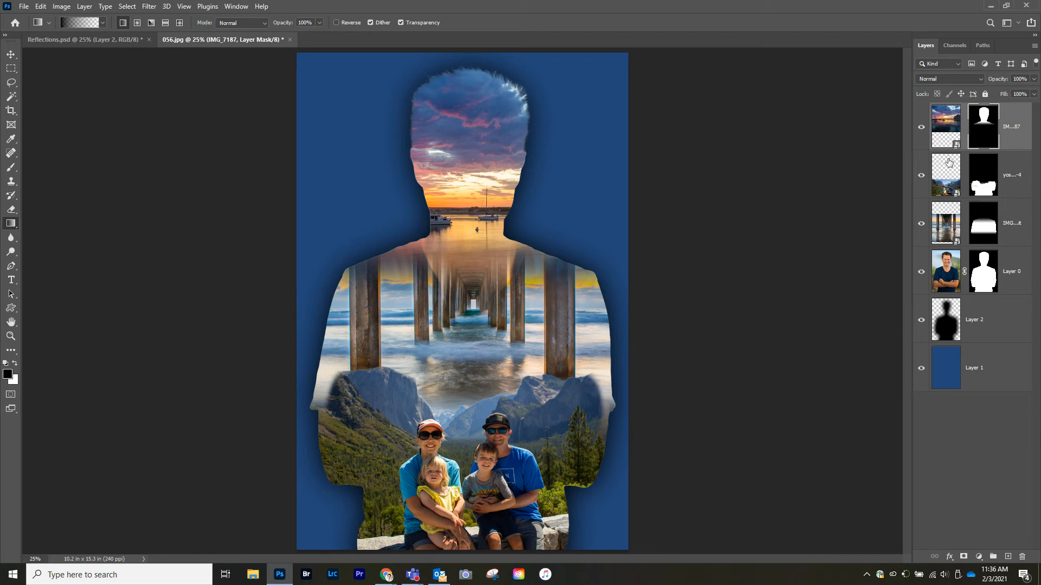
Step: Paint black over the man's face on the sunset mask with a soft brush at 56% opacity and 56% flow
left_click(11, 167)
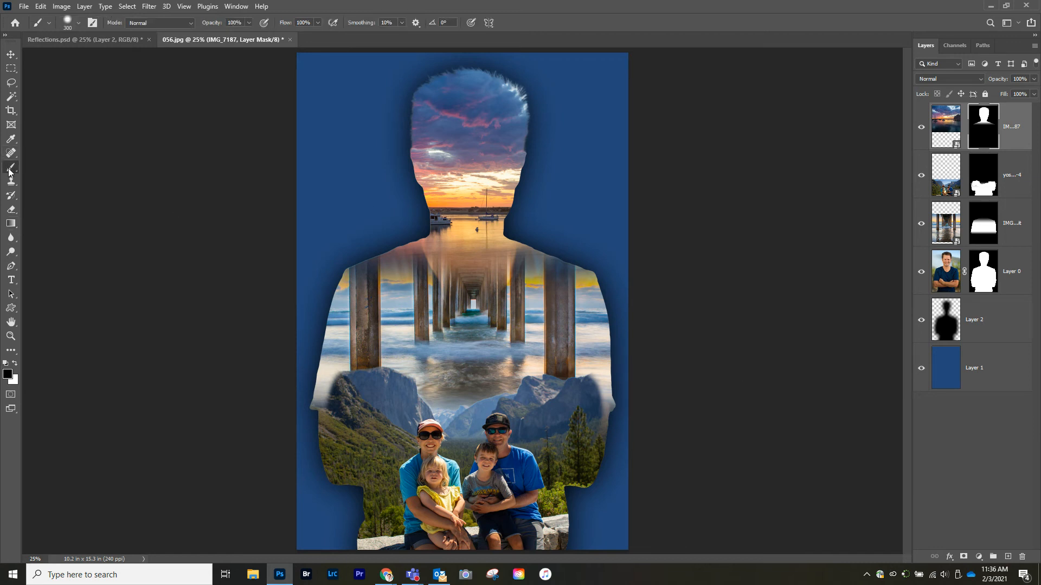
left_click(79, 24)
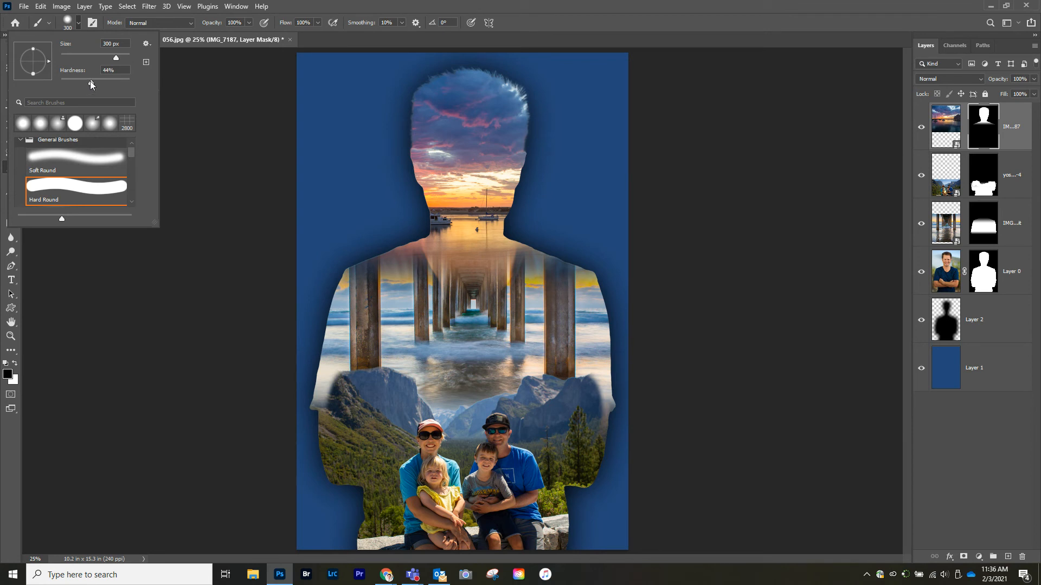
left_click(93, 80)
left_click(249, 22)
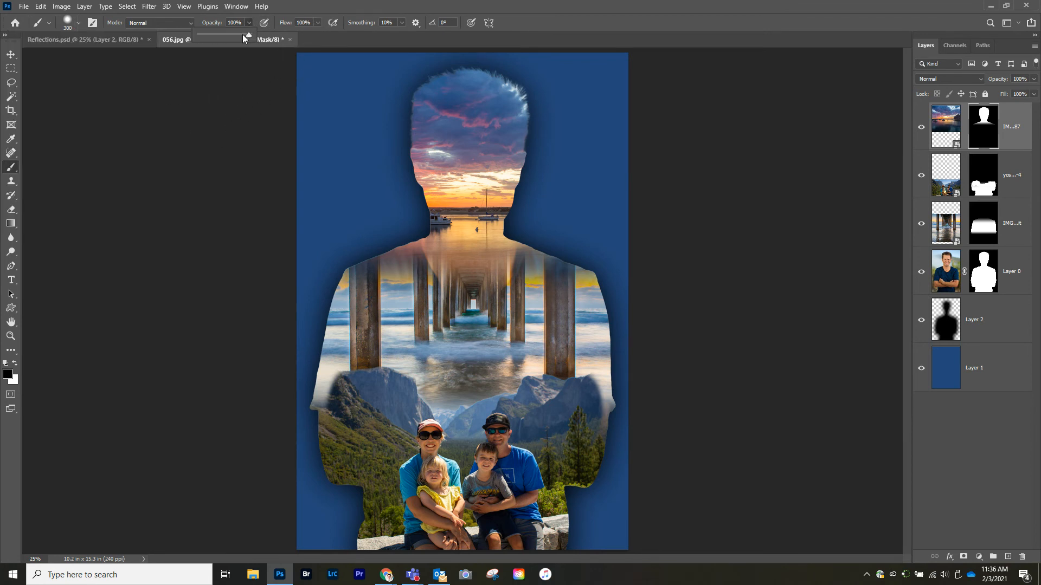
left_click_drag(230, 34, 226, 33)
left_click(317, 22)
key("bracketright")
key("bracketright")
mouse_move(465, 163)
left_mouse_down()
mouse_move(469, 209)
mouse_move(478, 144)
mouse_move(482, 159)
mouse_move(452, 146)
mouse_move(439, 125)
mouse_move(436, 142)
mouse_move(439, 113)
mouse_move(501, 122)
mouse_move(477, 223)
mouse_move(445, 199)
mouse_move(440, 144)
mouse_move(436, 170)
mouse_move(459, 222)
mouse_move(486, 223)
mouse_move(507, 172)
mouse_move(505, 127)
mouse_move(481, 124)
mouse_move(503, 126)
mouse_move(490, 113)
mouse_move(464, 126)
left_mouse_up()
key("bracketleft")
key("bracketleft")
key("bracketleft")
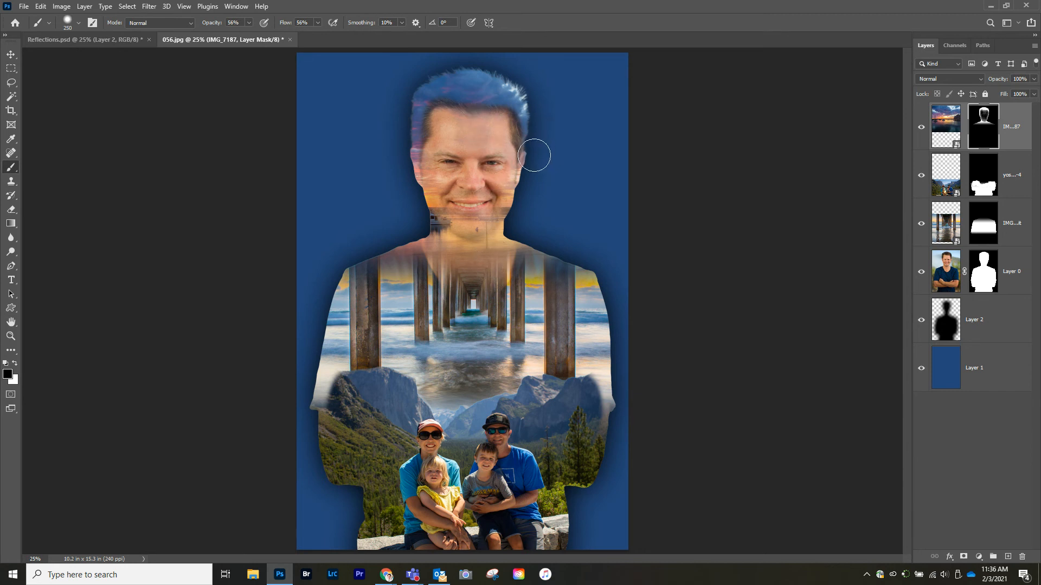
Step: Paint white near the man's hair on the sunset mask and undo the stroke
key("x")
mouse_move(527, 135)
left_mouse_down()
mouse_move(532, 125)
mouse_move(519, 123)
left_mouse_up()
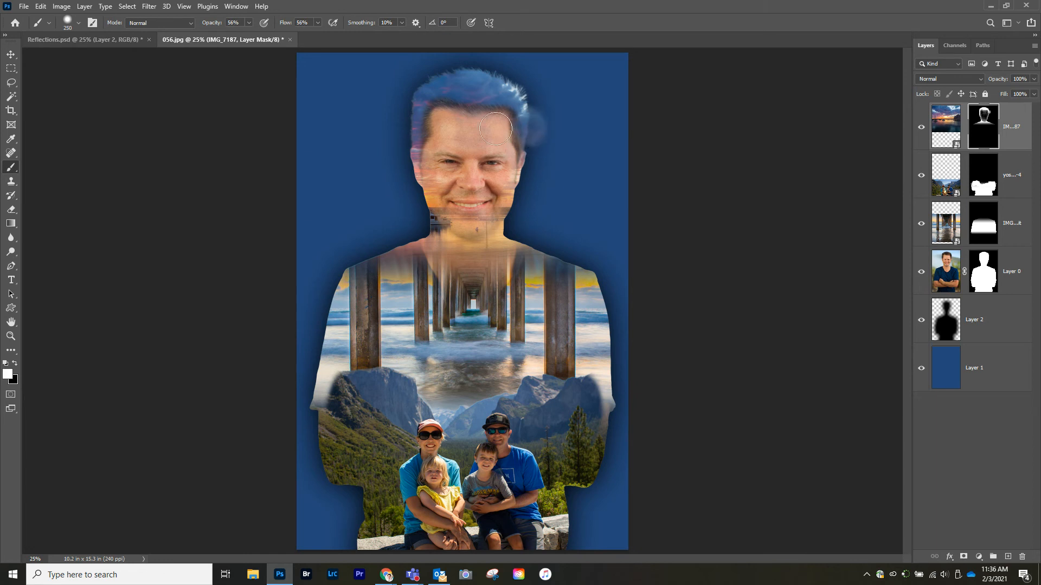
key("ctrl+z")
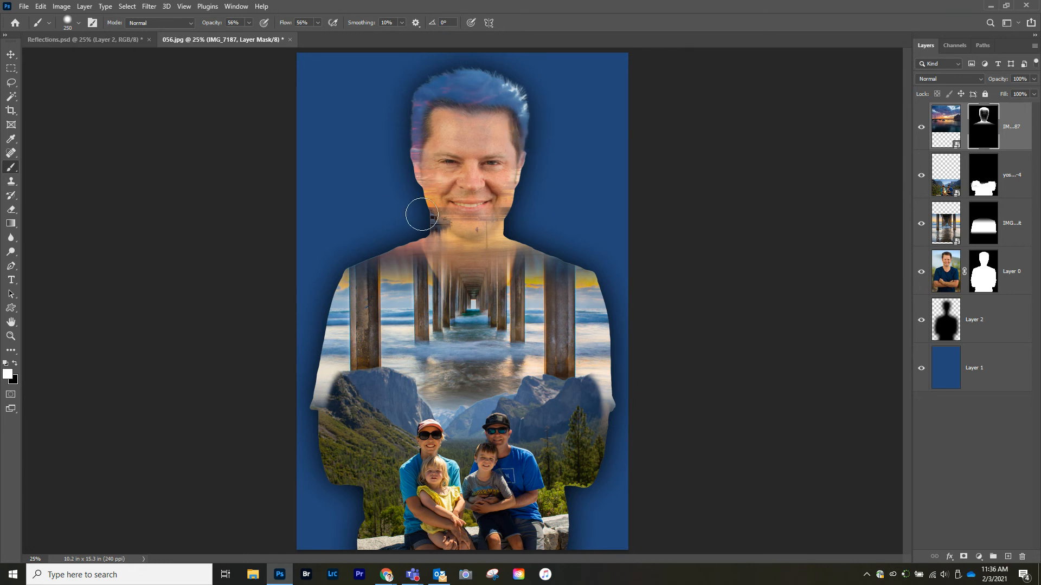
Step: Compare the composite with the Reflections.psd reference document and return to 056.jpg
left_click(105, 40)
key("x")
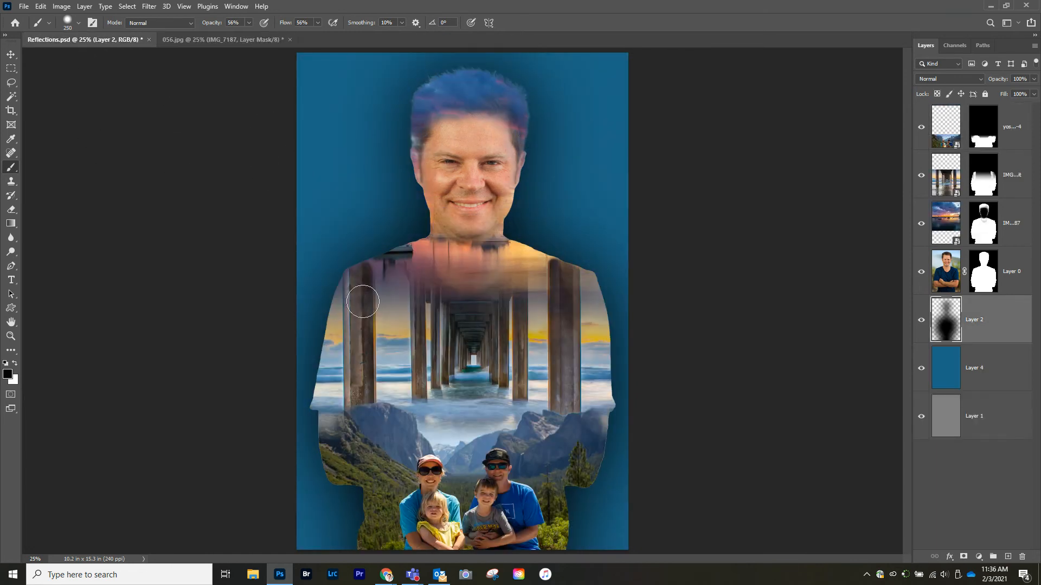
left_click(242, 38)
key("x")
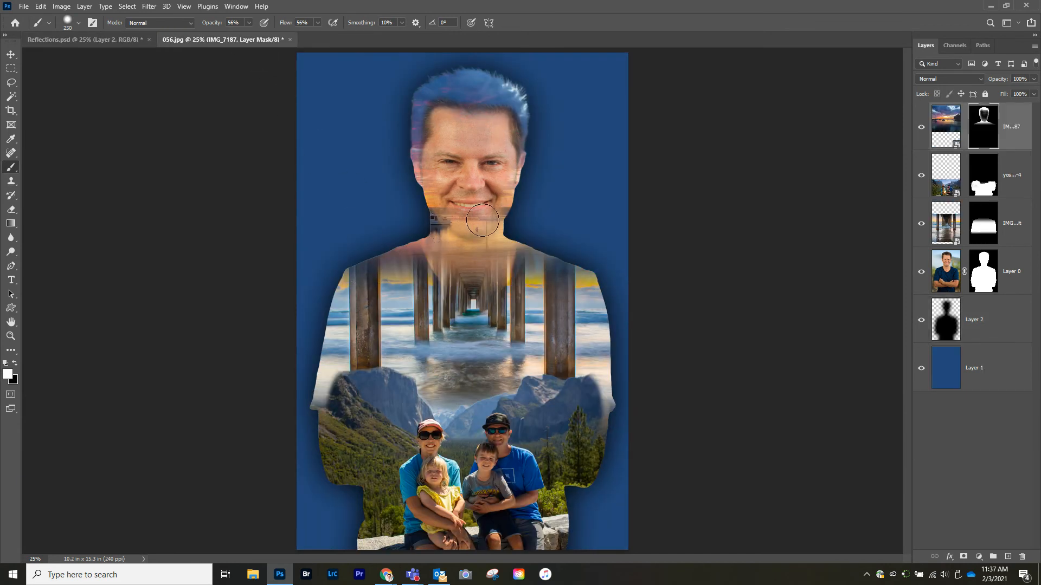
Step: Blend the sunset over the man's face by painting its mask with an about 500 px brush, alternating white and black strokes
key("bracketright")
key("bracketright")
key("bracketright")
mouse_move(465, 230)
left_mouse_down()
mouse_move(473, 207)
mouse_move(466, 224)
mouse_move(458, 204)
mouse_move(475, 220)
mouse_move(481, 140)
mouse_move(440, 147)
mouse_move(440, 155)
mouse_move(460, 138)
mouse_move(471, 111)
mouse_move(506, 121)
mouse_move(485, 135)
left_mouse_up()
key("x")
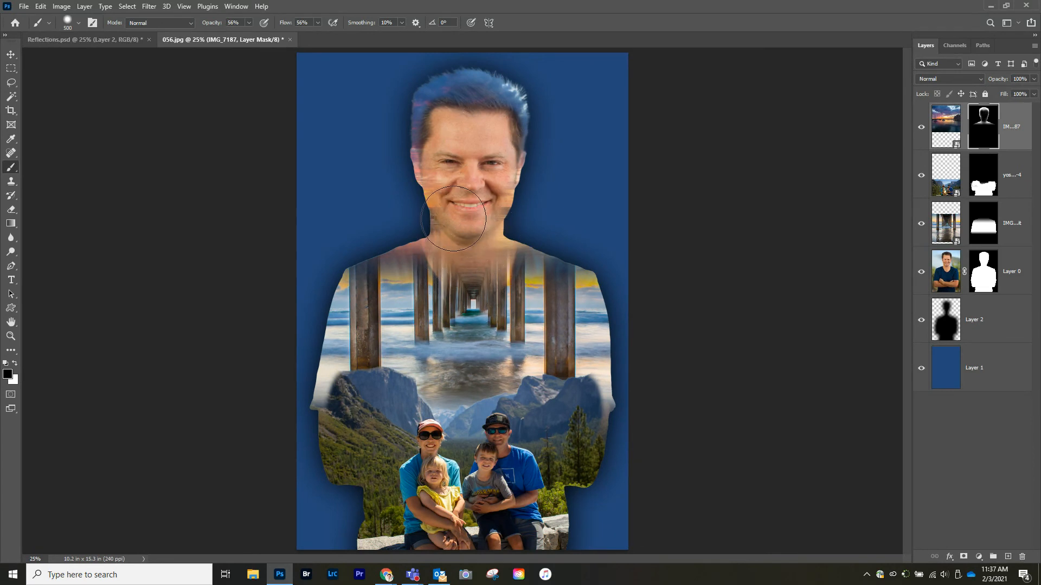
left_click(15, 363)
left_click_drag(473, 177, 470, 180)
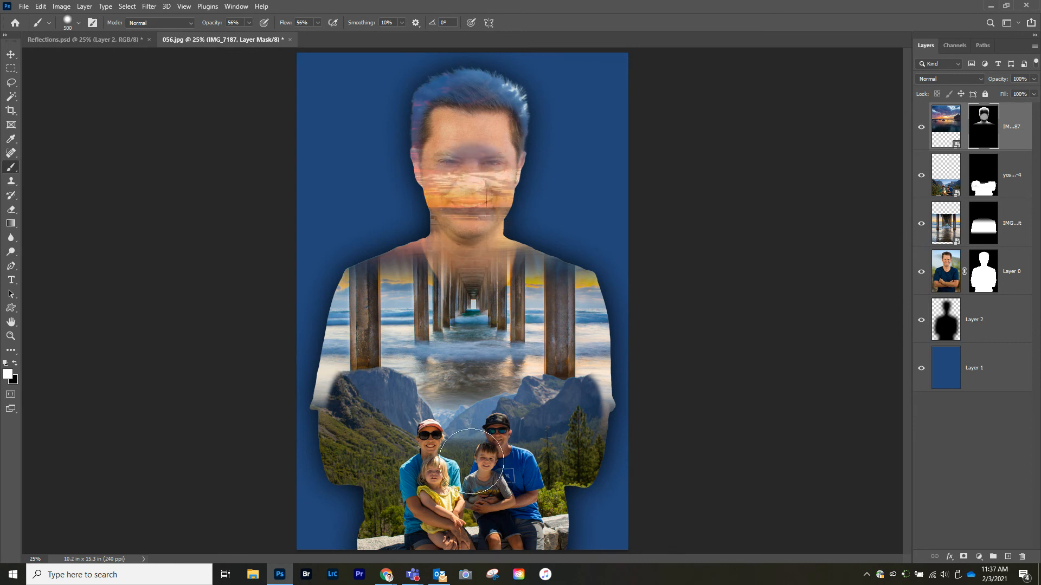
left_click(15, 364)
mouse_move(463, 176)
left_mouse_down()
mouse_move(455, 187)
mouse_move(476, 206)
mouse_move(475, 227)
mouse_move(464, 162)
mouse_move(466, 209)
left_mouse_up()
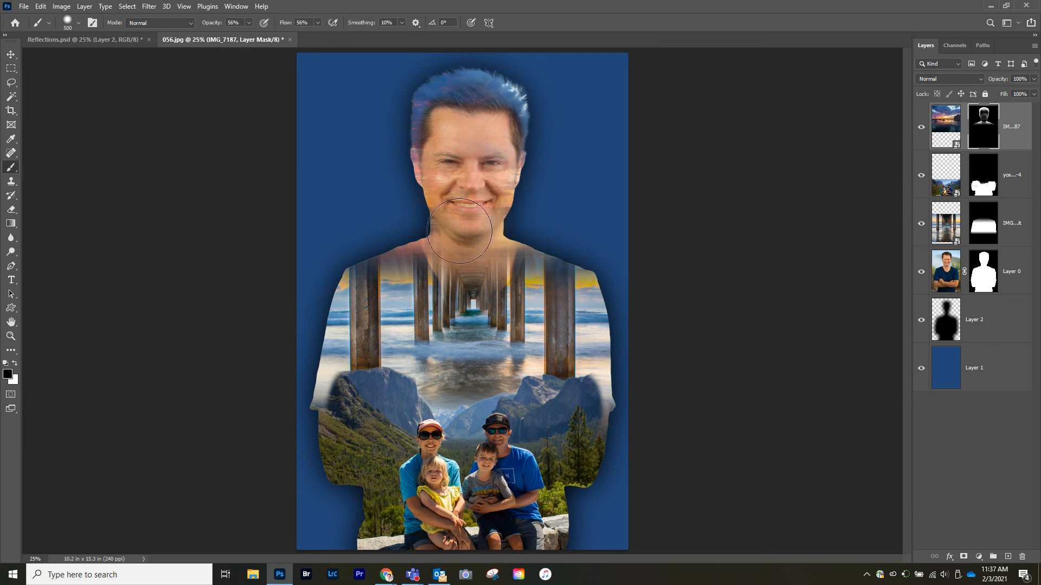
mouse_move(467, 212)
left_mouse_down()
mouse_move(466, 233)
mouse_move(437, 268)
mouse_move(444, 228)
left_mouse_up()
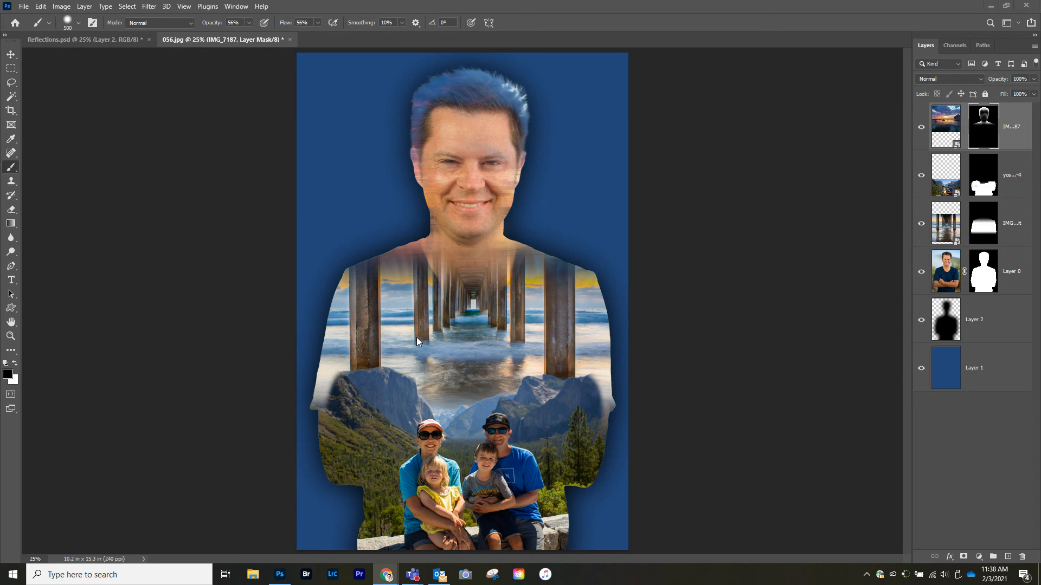
Step: Compare the face blend with the Reflections.psd reference and return to 056.jpg
left_click(104, 38)
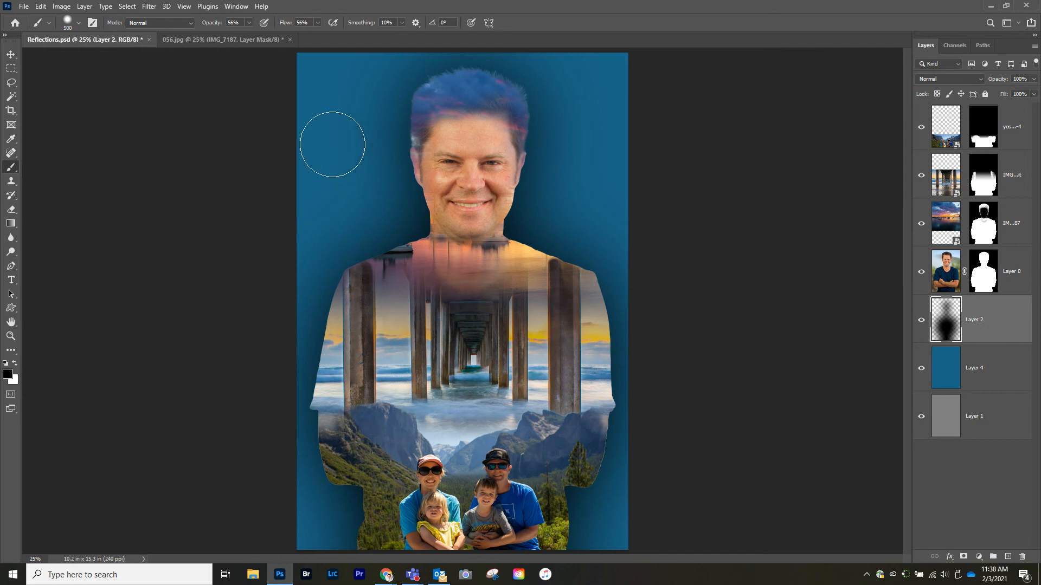
left_click(225, 41)
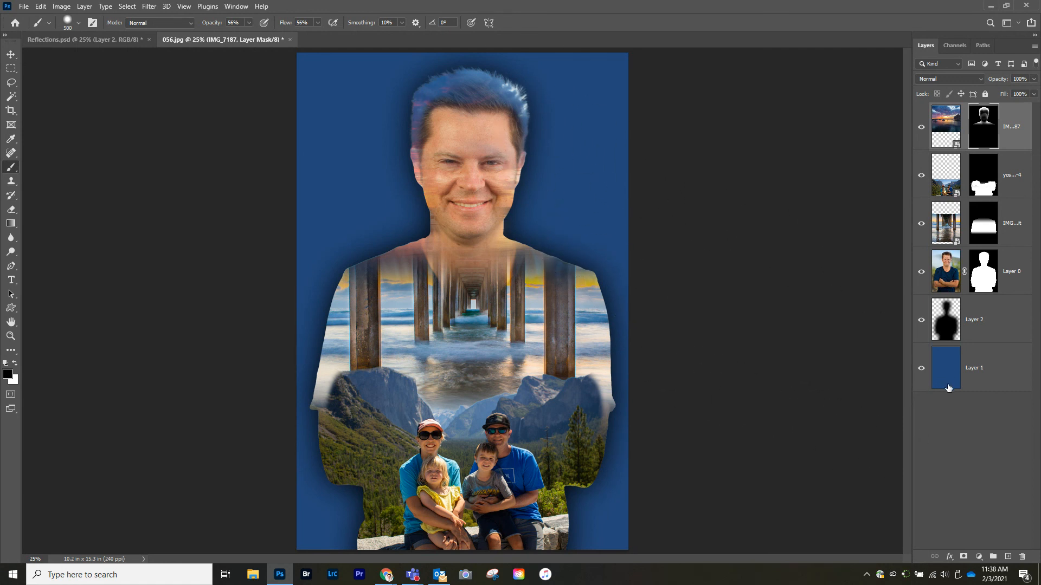
Step: Try filling the blue background layer with a purple-to-cyan gradient from the Blues set
left_click(945, 367)
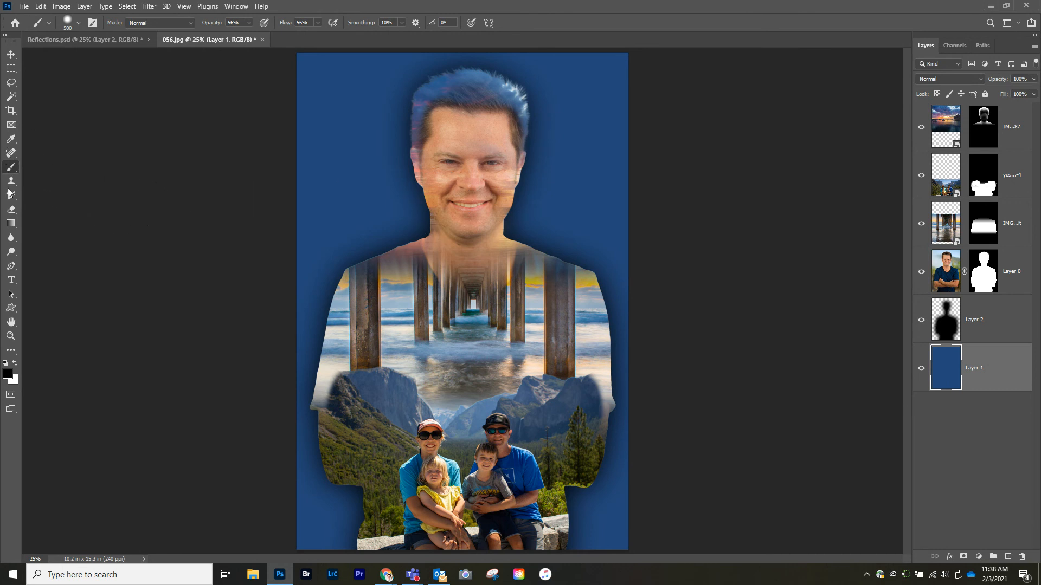
left_click(11, 223)
left_click(101, 23)
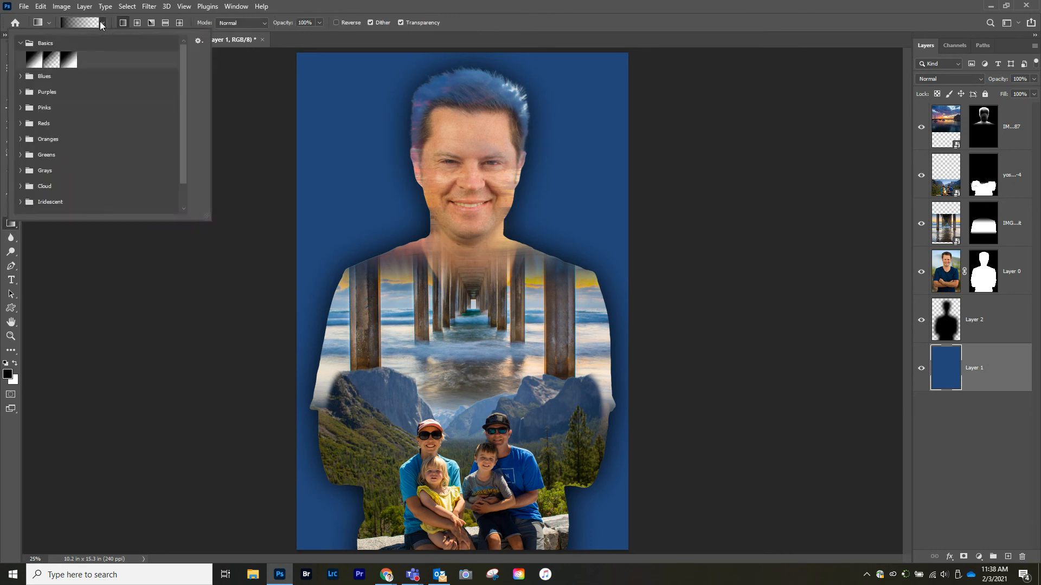
left_click(21, 76)
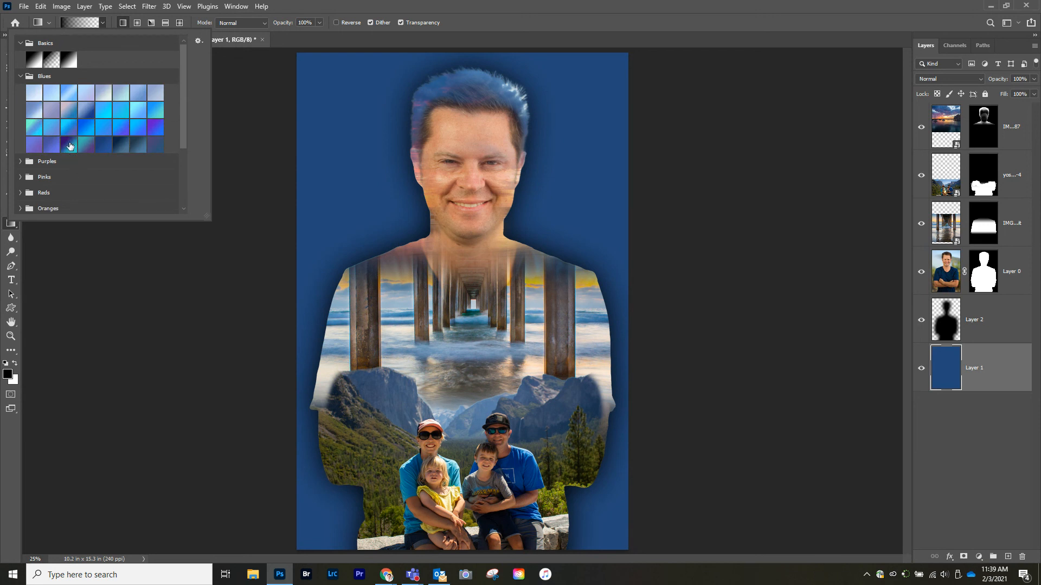
left_click(68, 144)
left_click(357, 209)
left_click_drag(378, 211, 579, 219)
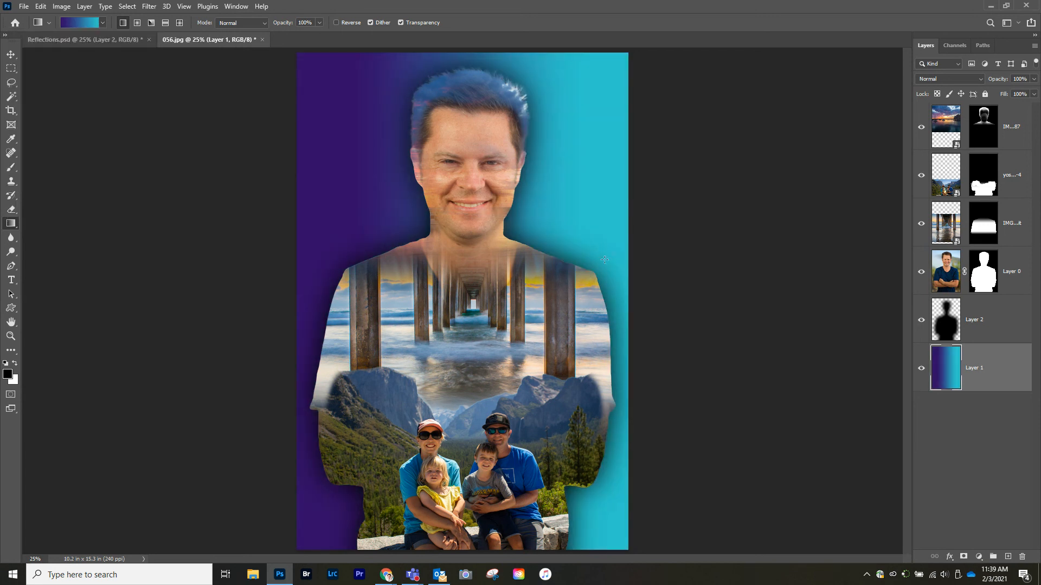
Step: Try a lighter blue-purple Blues gradient on the background and undo both gradient fills
left_click(103, 23)
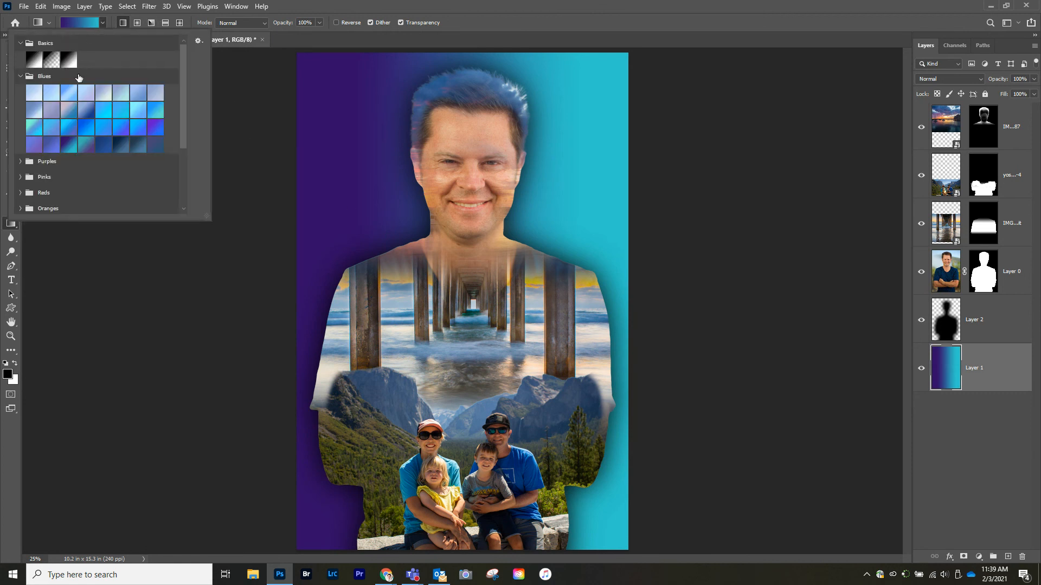
left_click(35, 145)
left_click(373, 201)
left_click_drag(343, 201, 599, 207)
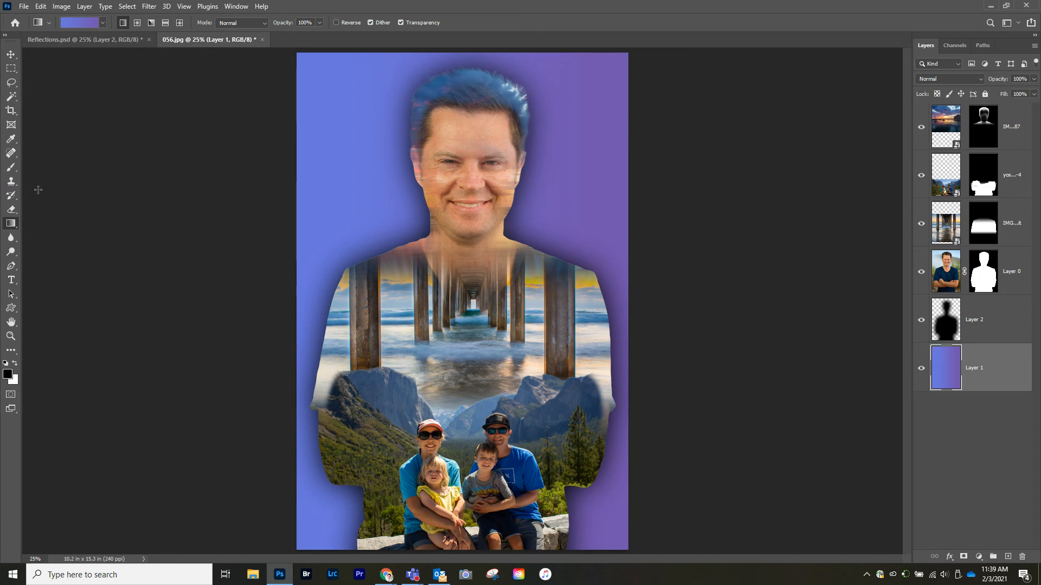
key("ctrl+z")
key("ctrl+z")
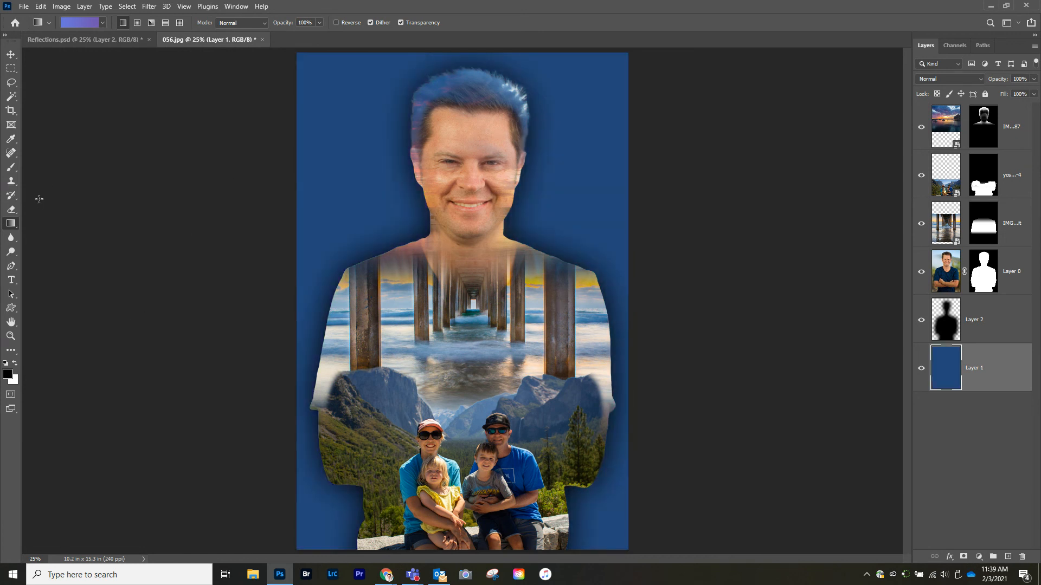